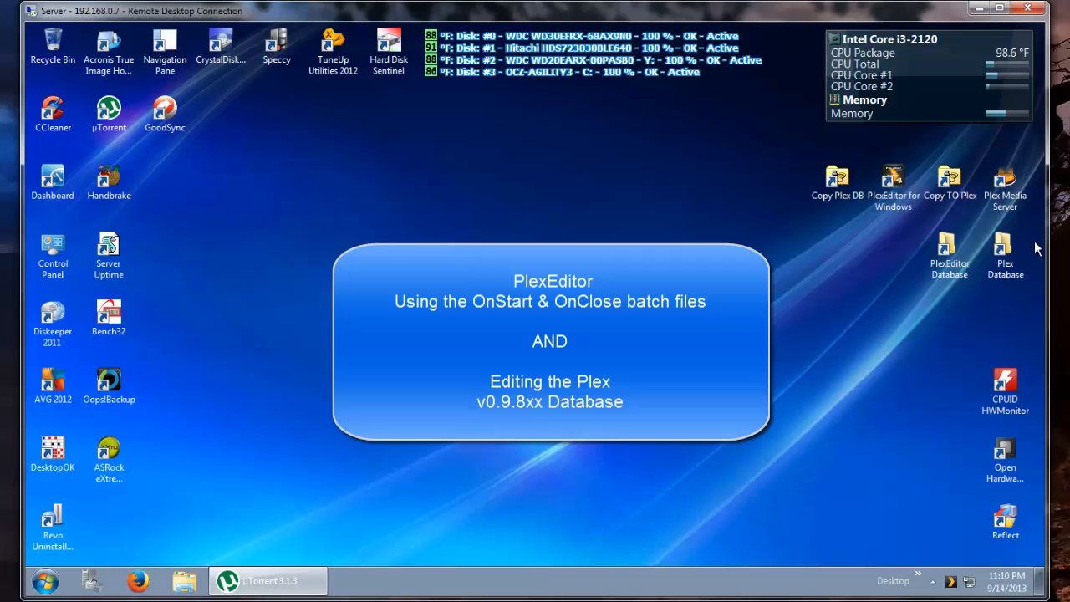
# - Open the Plex Database folder and examine the com.plexapp.plugins.library database files in it
pyautogui.doubleClick(1006, 255)
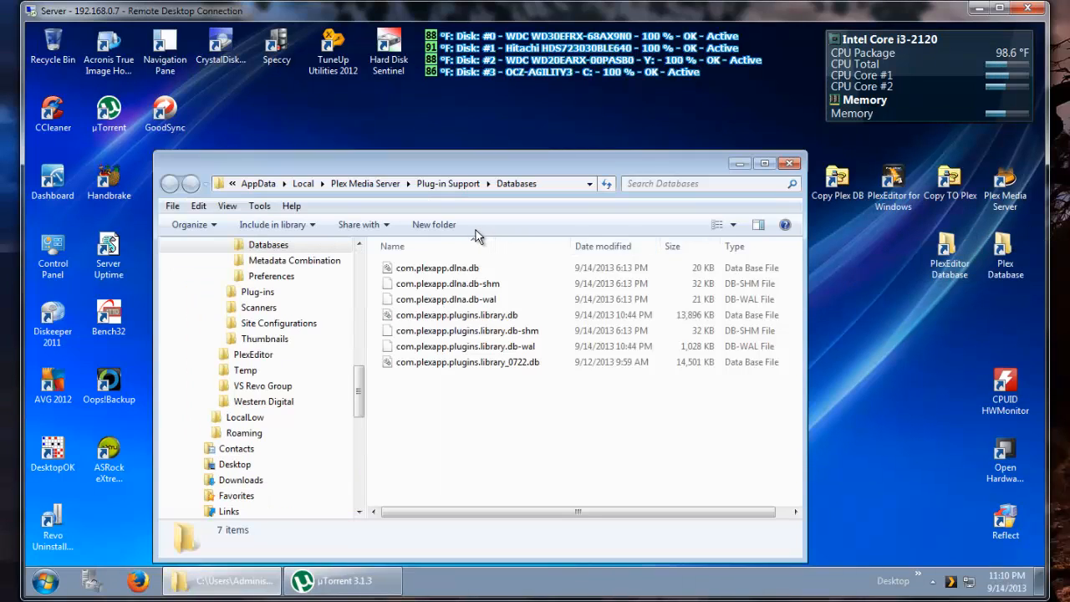
pyautogui.moveTo(518, 314)
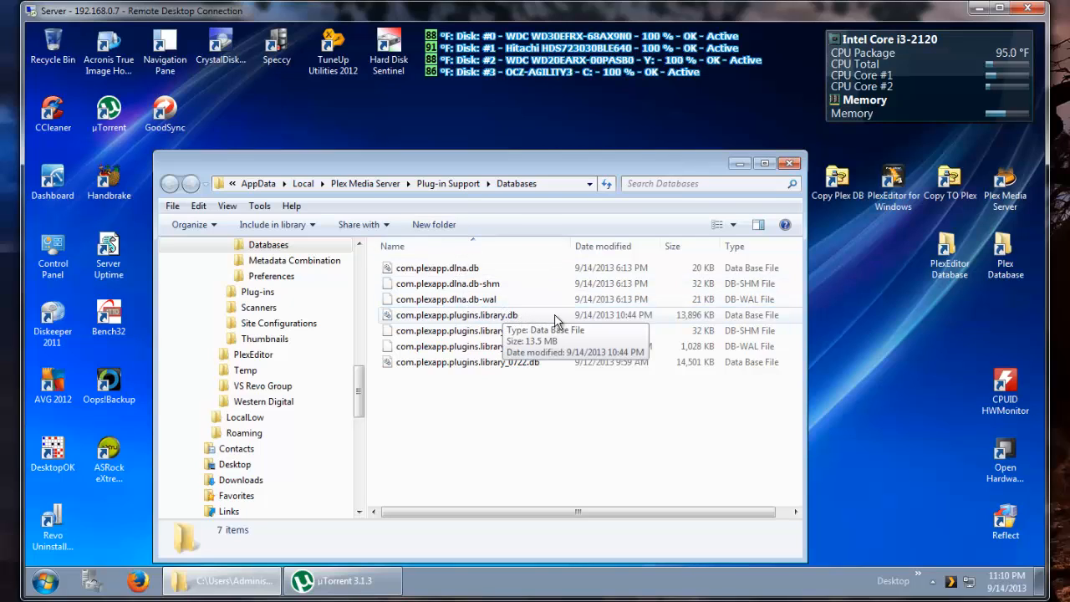
pyautogui.click(556, 321)
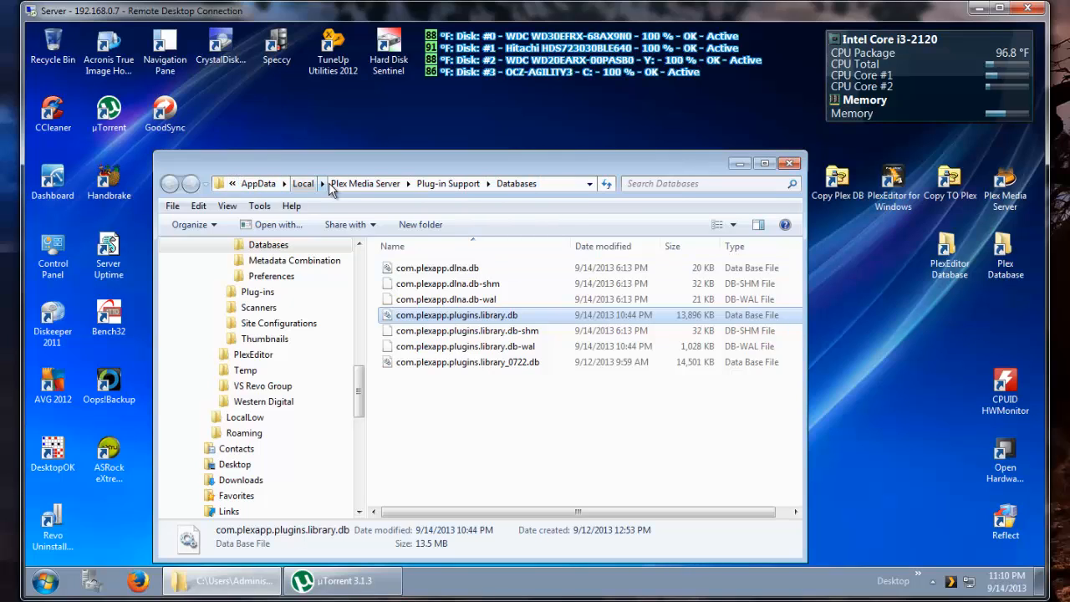
pyautogui.click(544, 331)
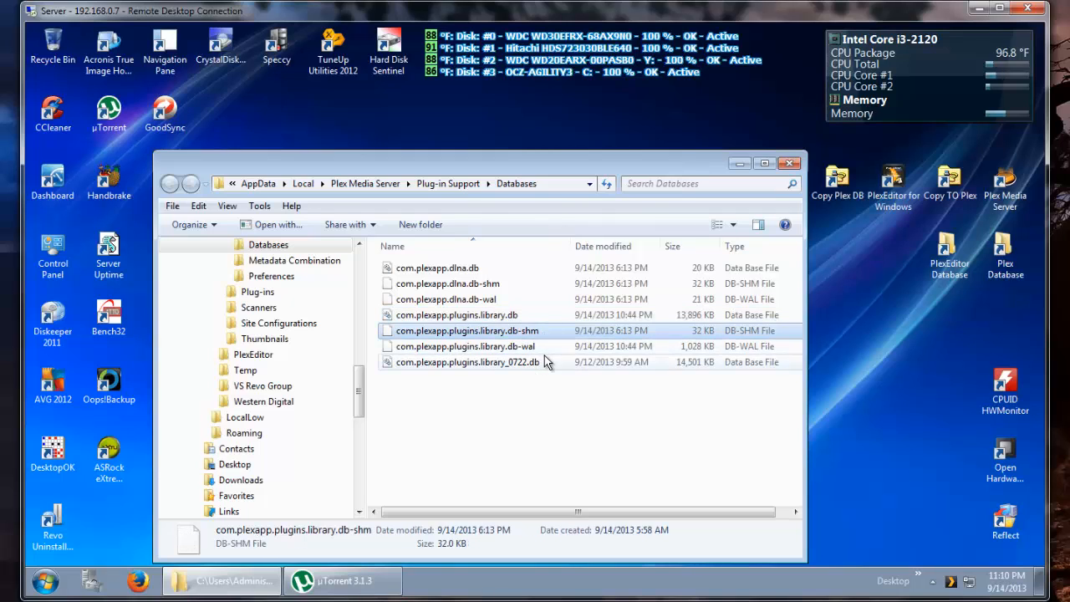
pyautogui.click(544, 346)
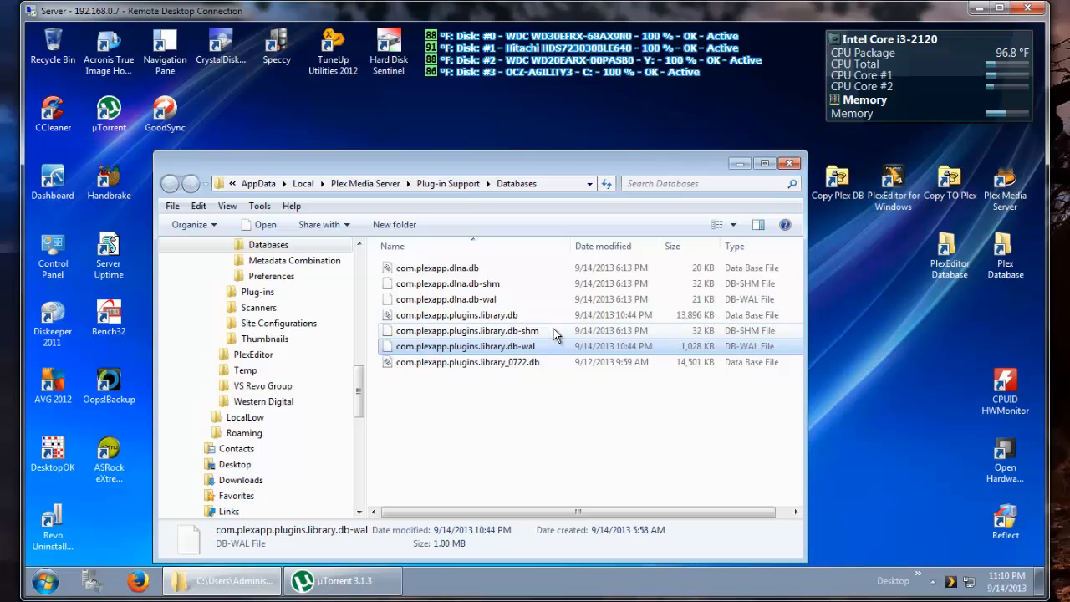
pyautogui.click(554, 330)
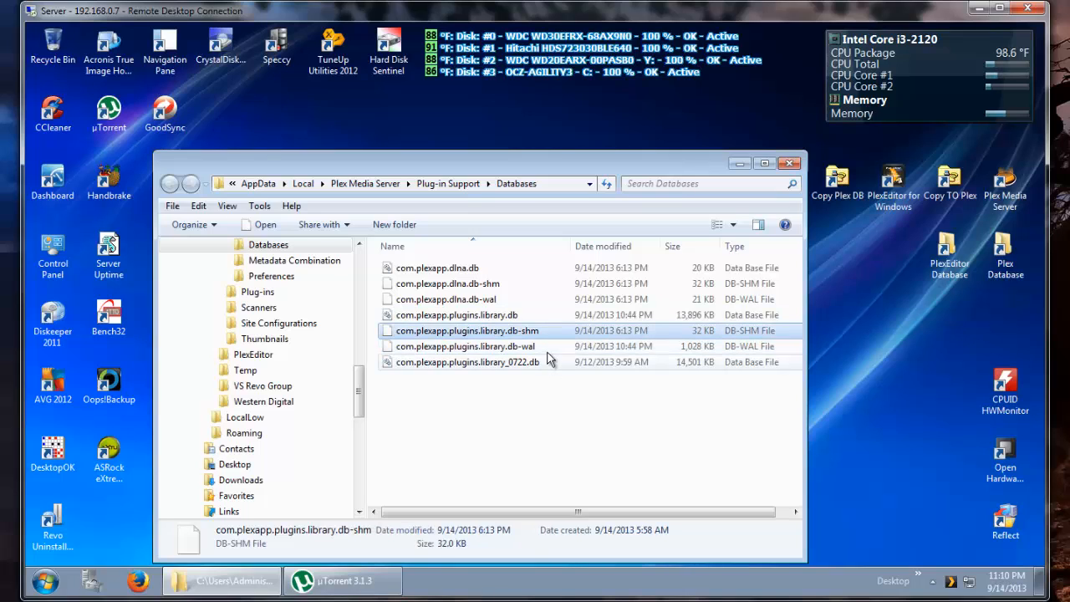
pyautogui.click(547, 347)
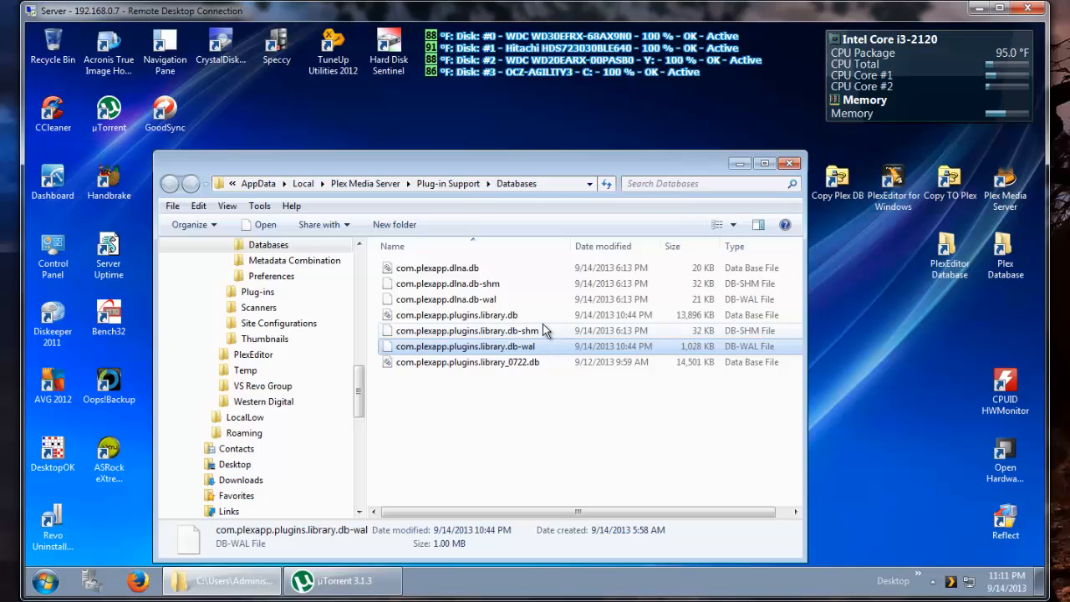
pyautogui.click(542, 333)
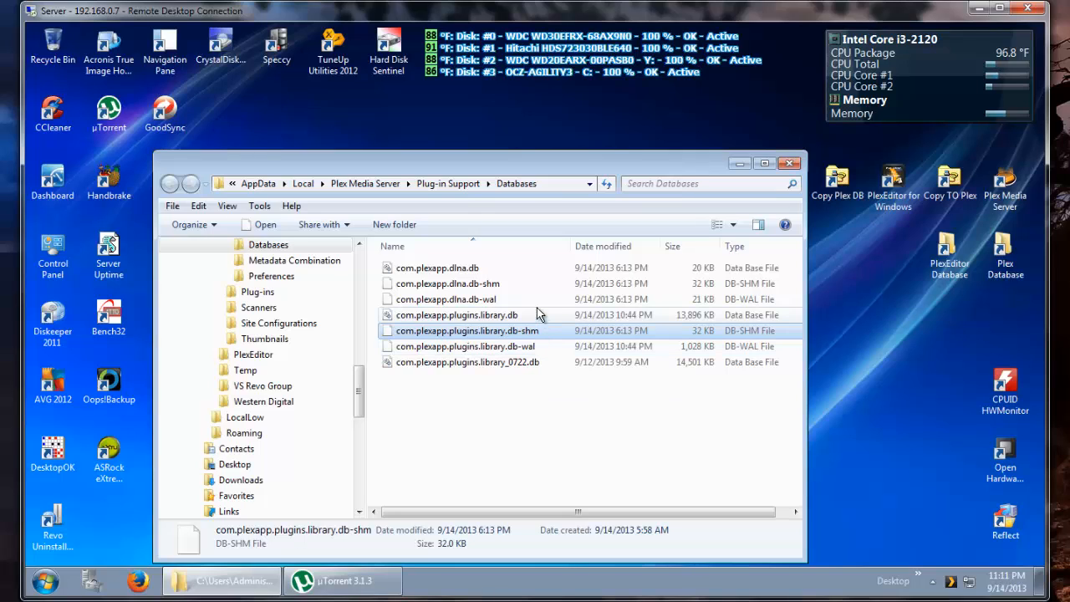
pyautogui.click(546, 319)
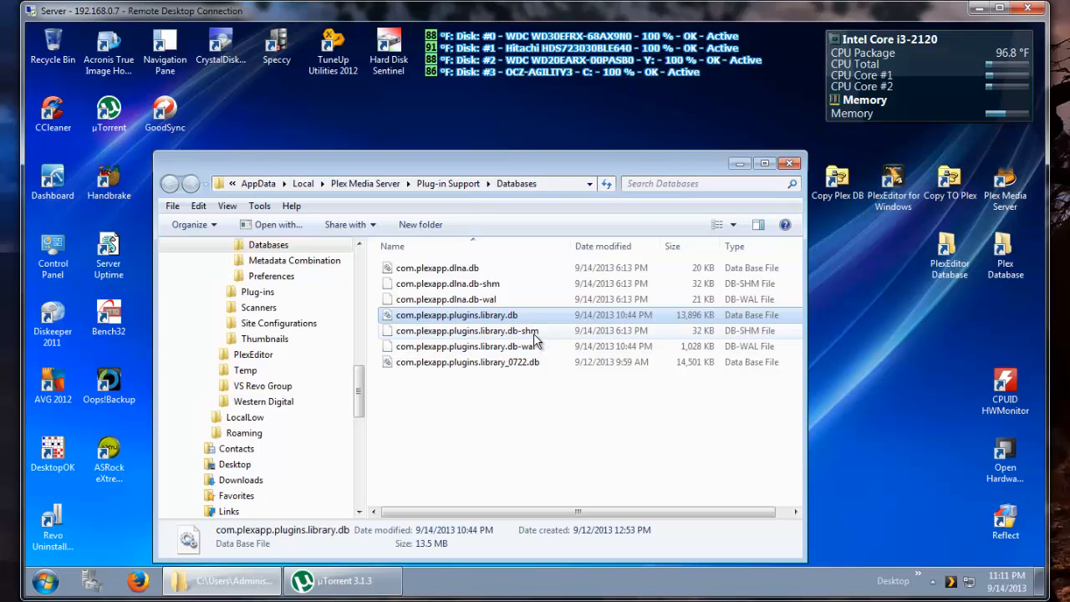
pyautogui.click(535, 336)
pyautogui.hotkey('shift', 'Down')
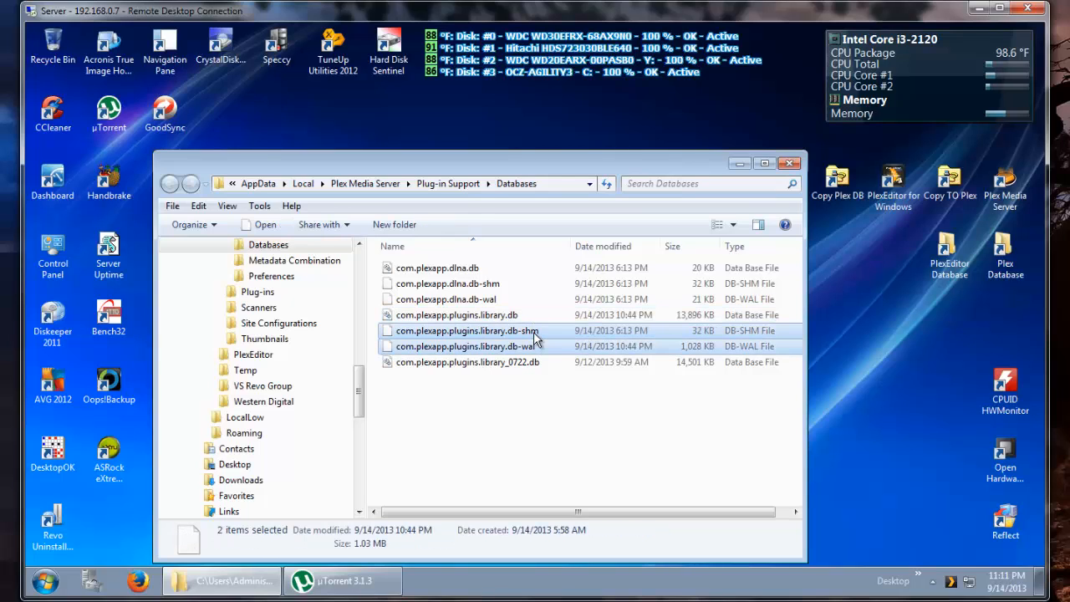
pyautogui.click(559, 369)
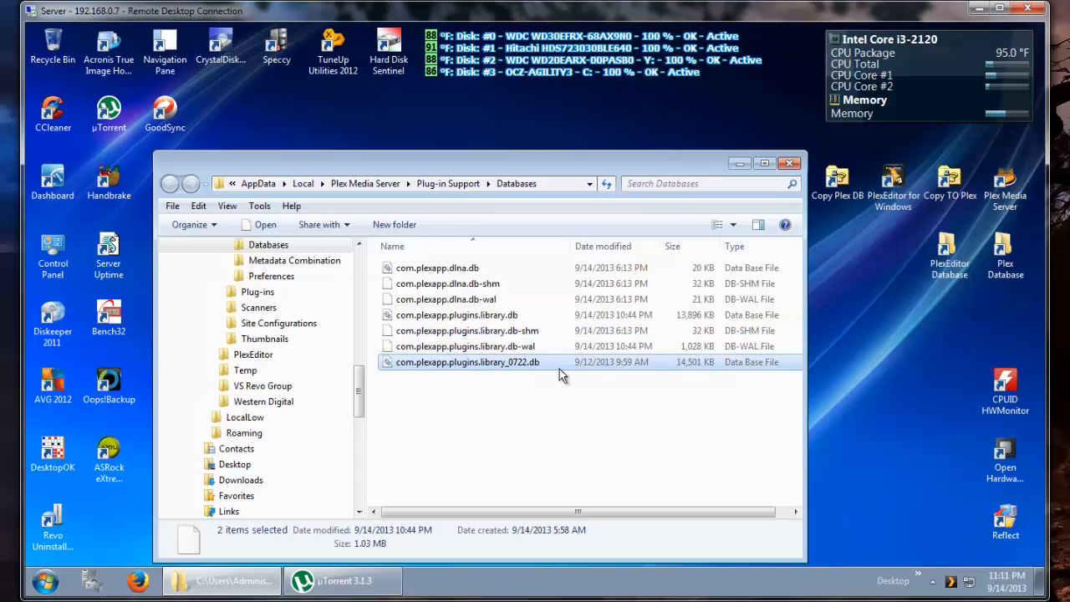
pyautogui.click(551, 322)
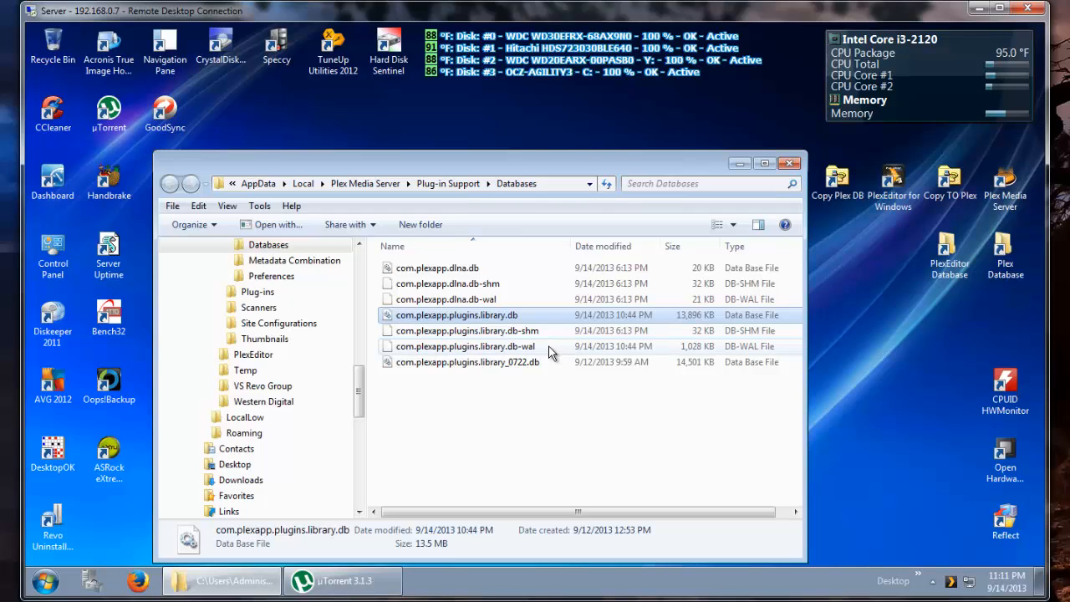
# - Exit Plex Media Server from its notification-area icon
pyautogui.rightClick(951, 590)
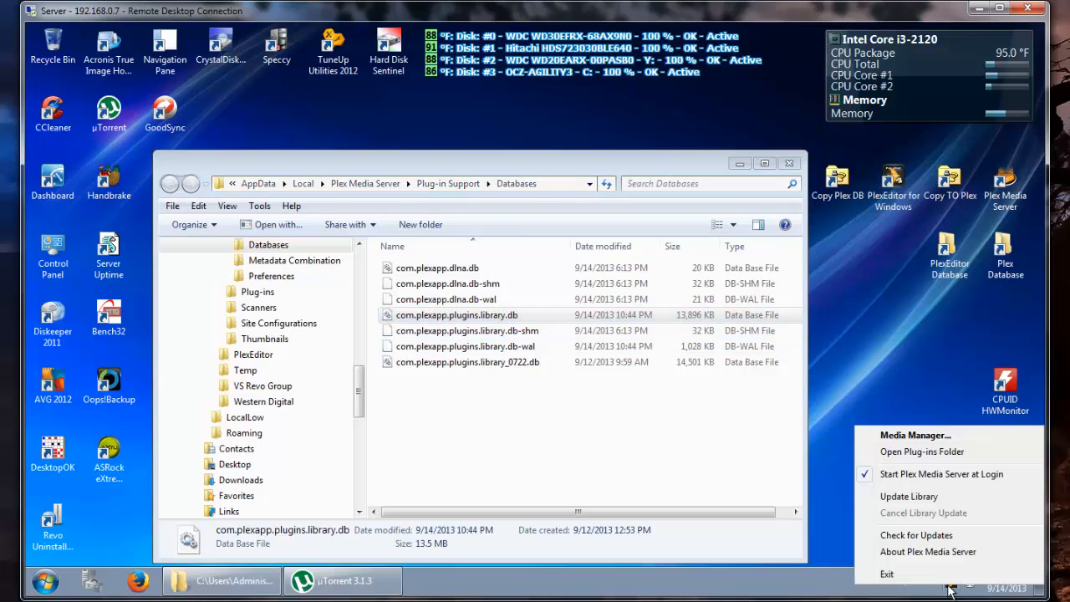
pyautogui.click(945, 576)
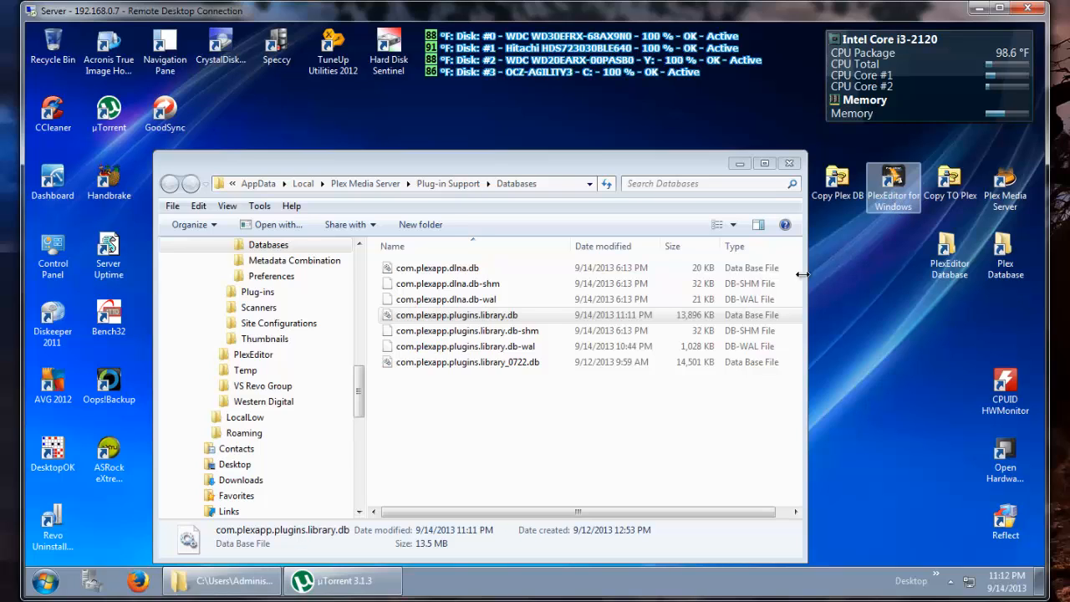
pyautogui.click(687, 314)
# - Open the PlexEditor Database folder and compare its library database with the one in the Plex Databases folder
pyautogui.click(944, 255)
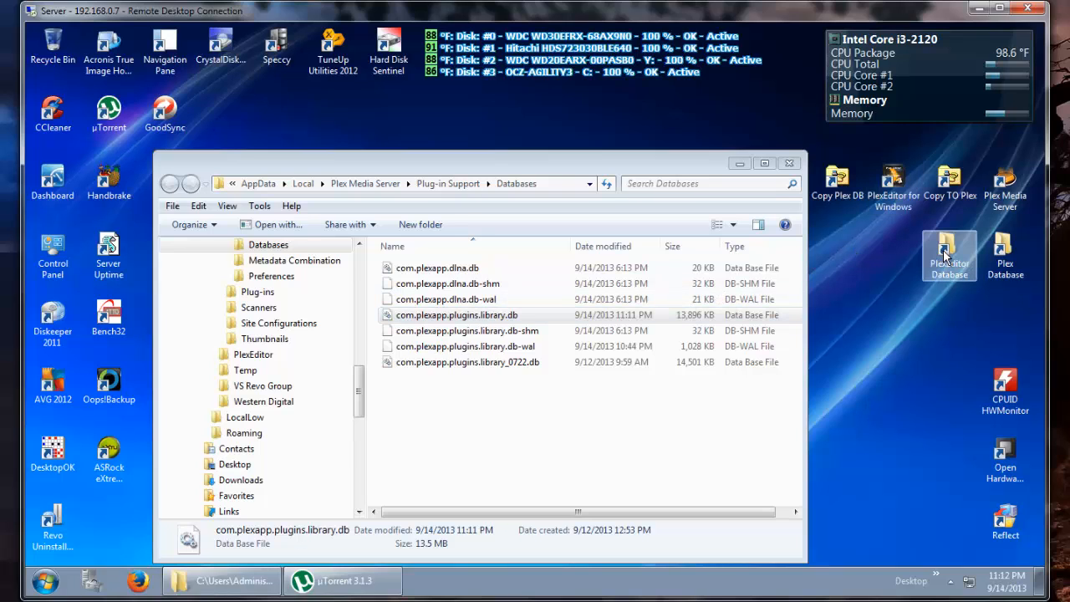
pyautogui.doubleClick(945, 251)
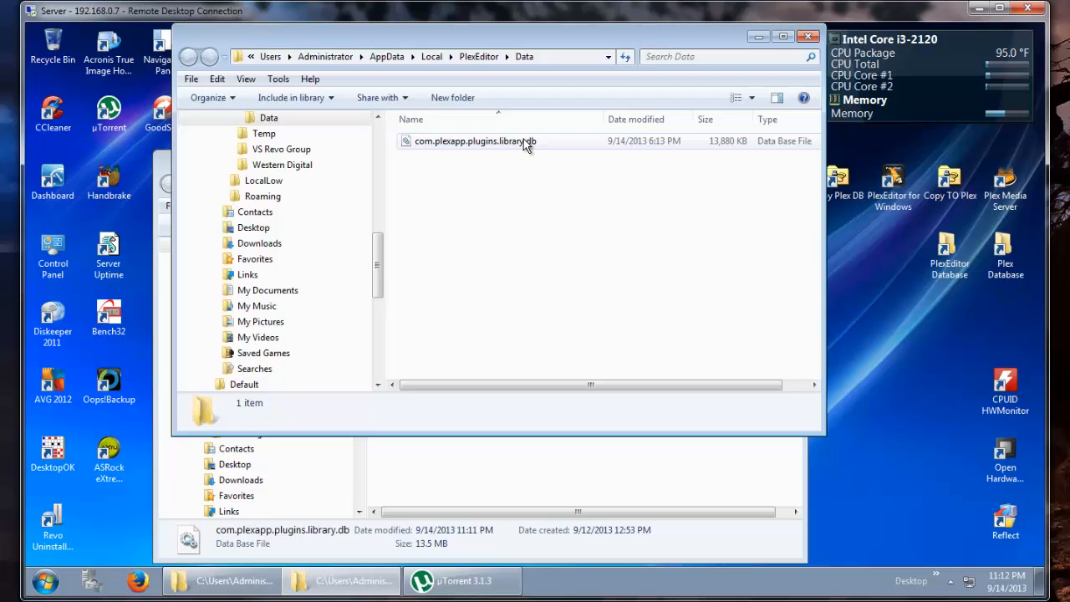
pyautogui.click(677, 461)
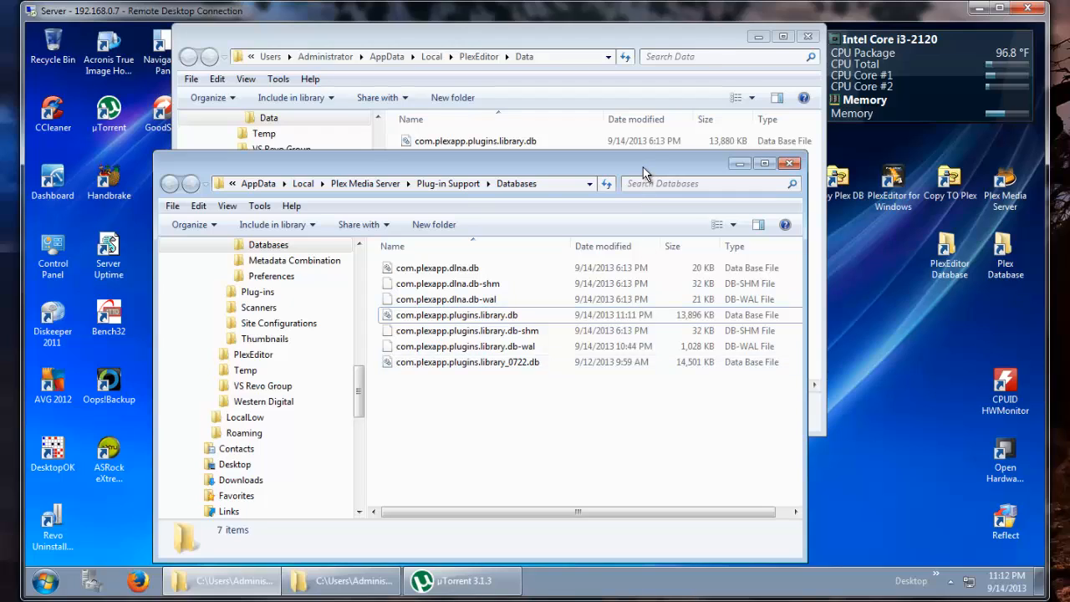
pyautogui.click(624, 36)
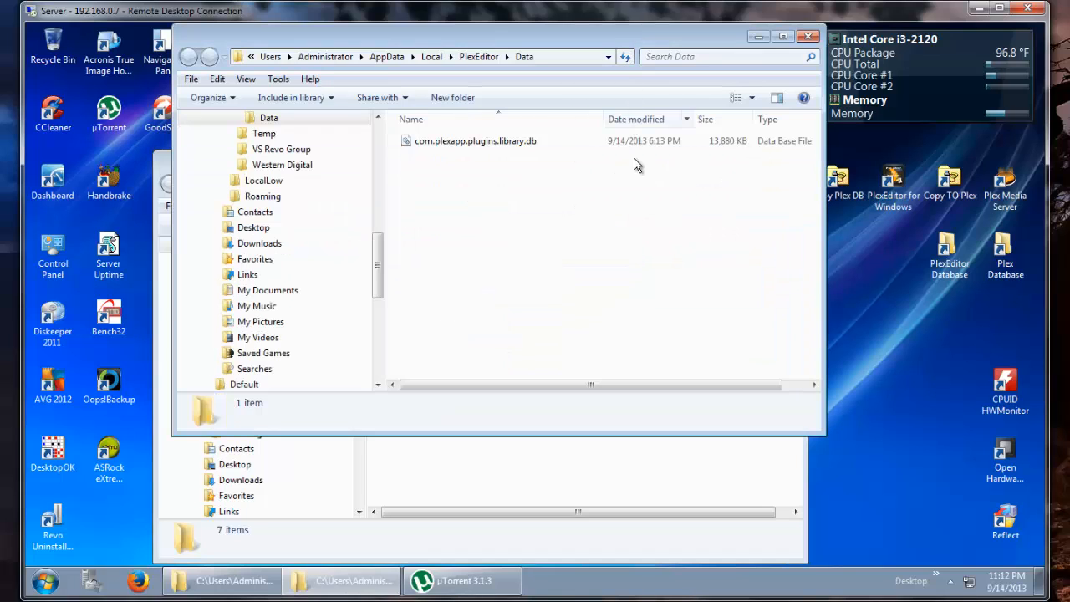
pyautogui.click(638, 464)
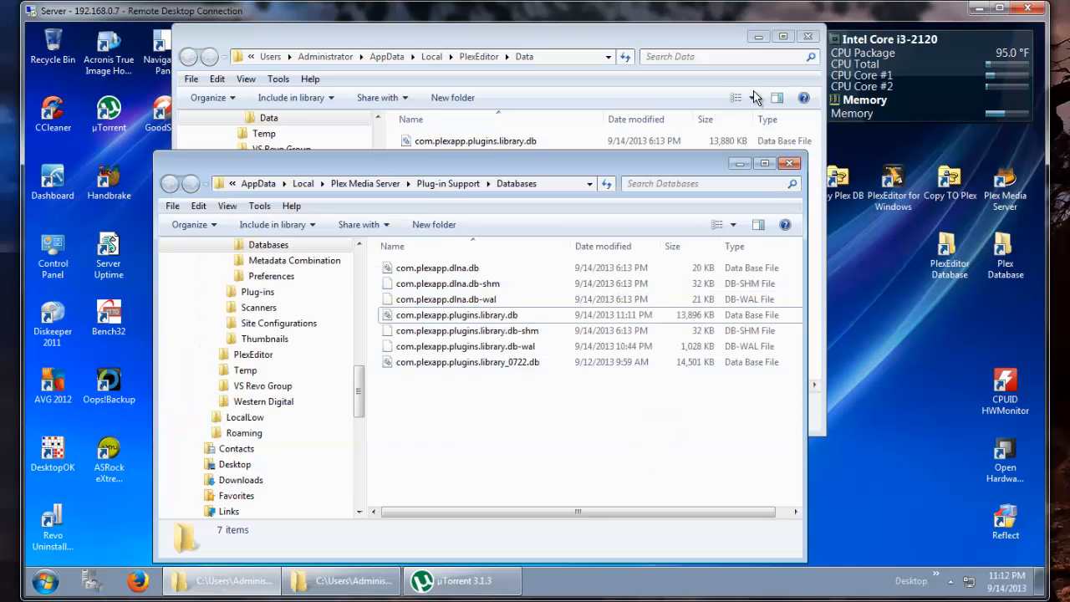
pyautogui.click(758, 39)
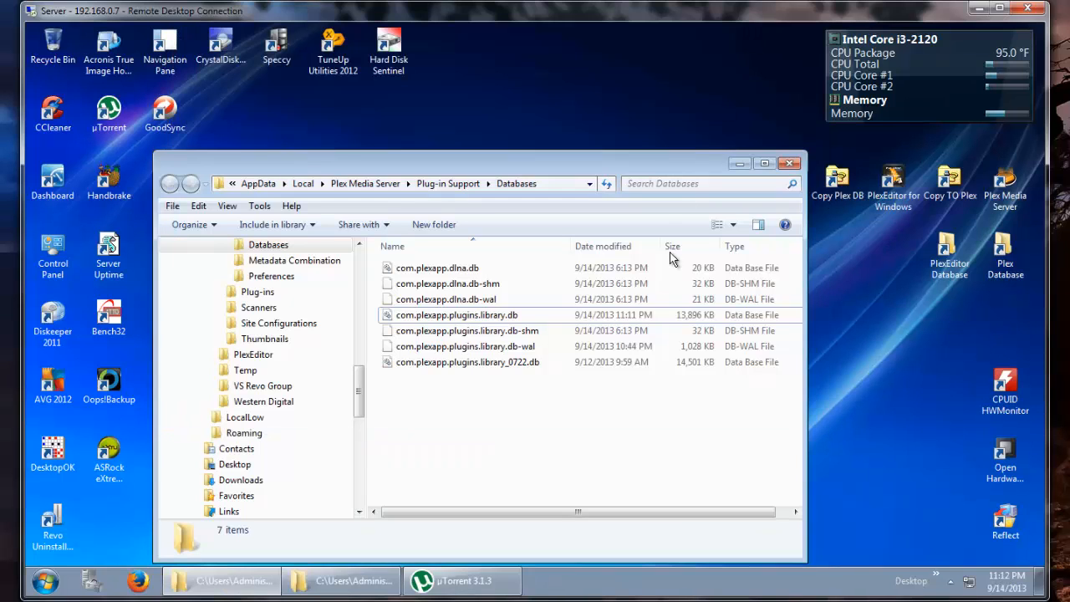
pyautogui.click(543, 319)
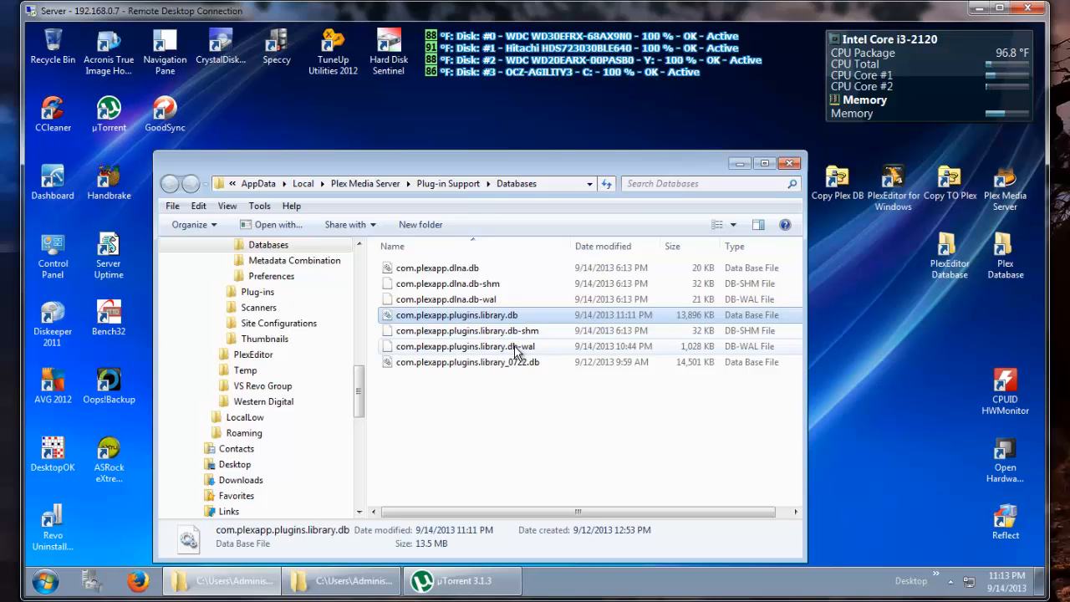
pyautogui.click(328, 581)
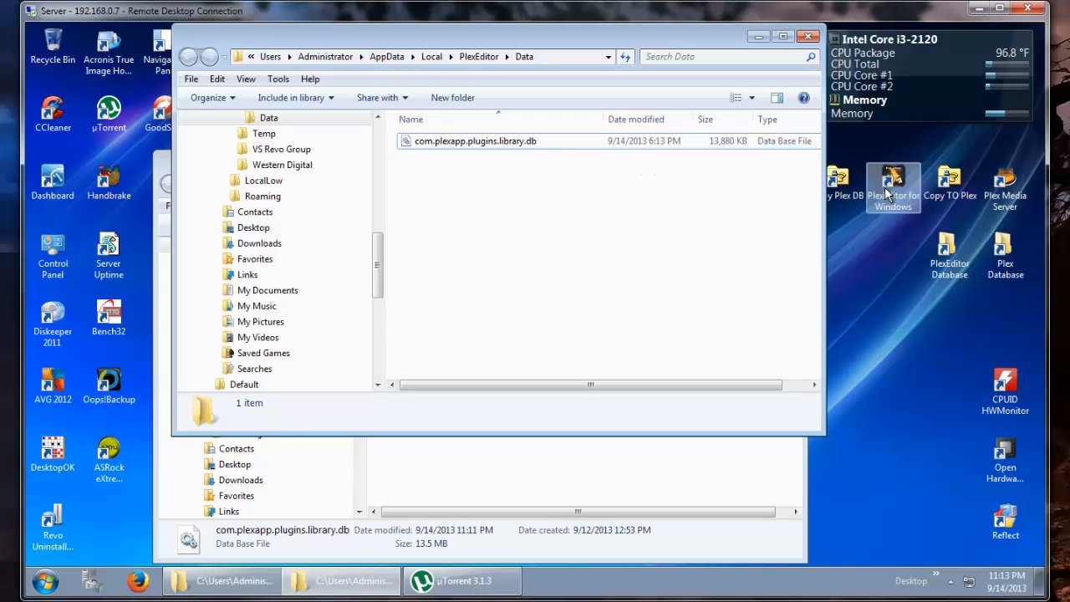
pyautogui.click(663, 469)
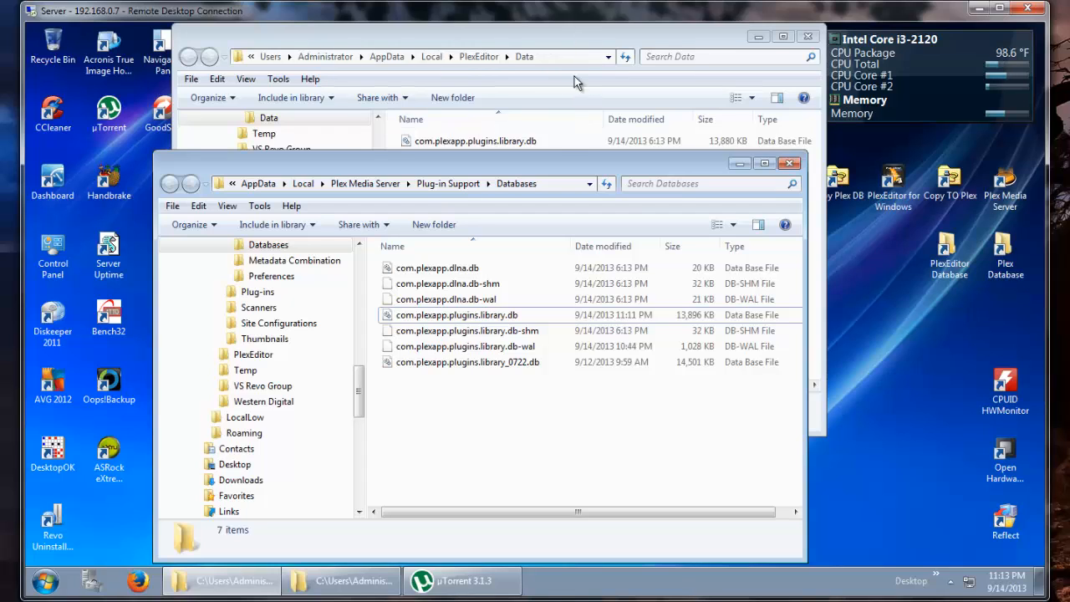
pyautogui.click(564, 141)
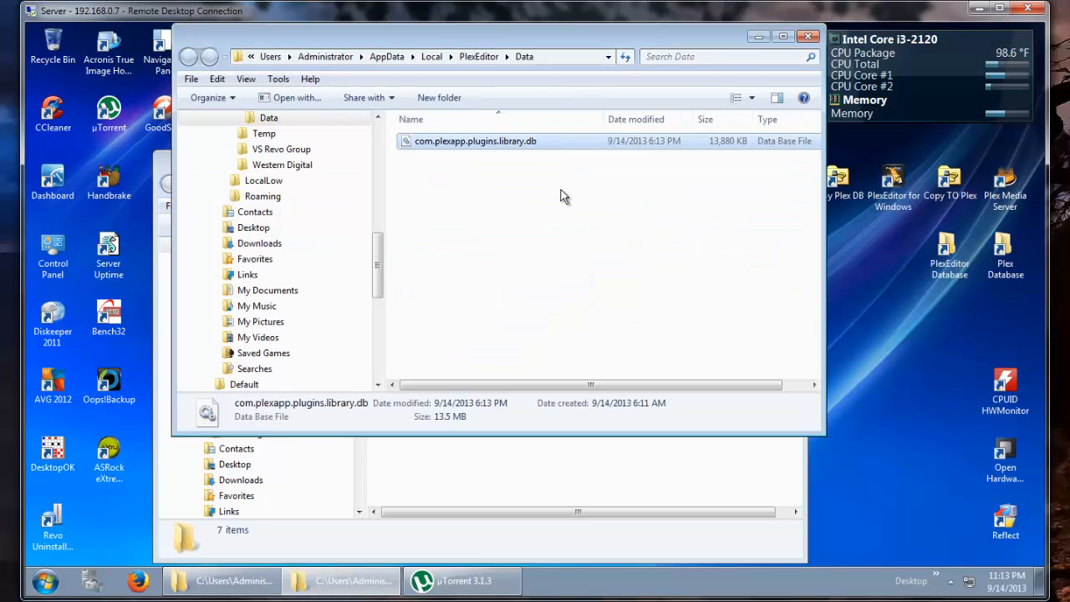
pyautogui.click(582, 451)
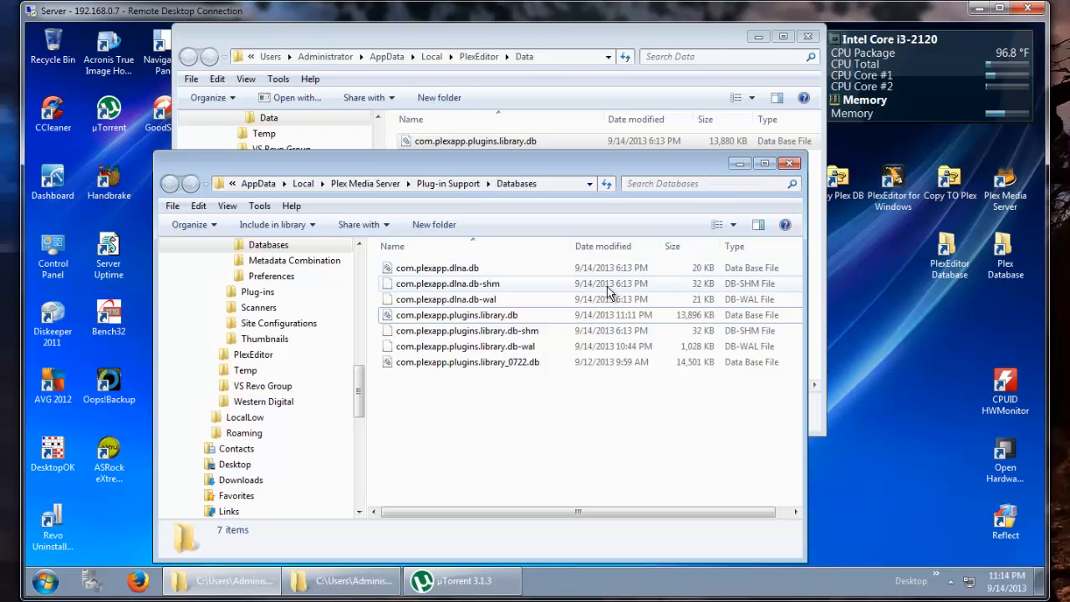
# - Copy com.plexapp.plugins.library.db together with its db-shm and db-wal files from the Plex Databases folder
pyautogui.click(536, 321)
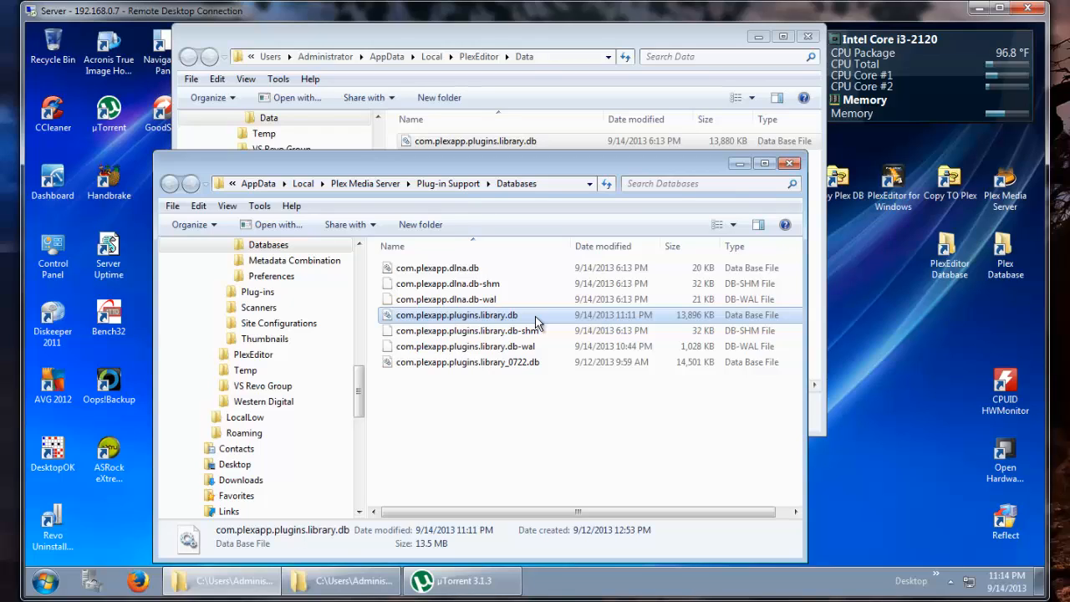
pyautogui.hotkey('shift', 'Down')
pyautogui.hotkey('shift', 'Down')
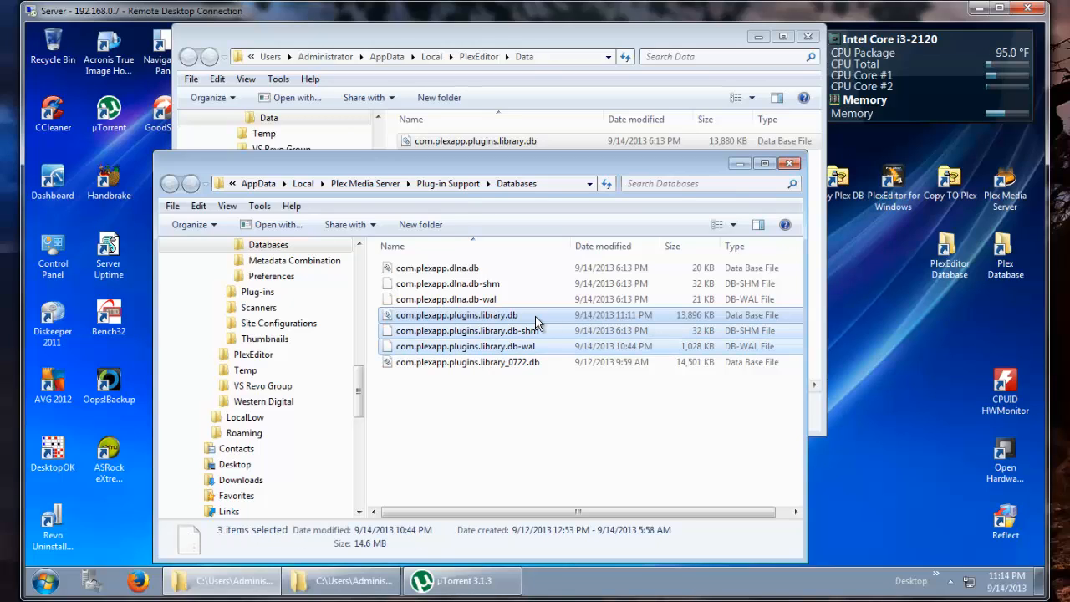
pyautogui.rightClick(536, 322)
pyautogui.click(560, 444)
# - Paste the copied files into the PlexEditor Data folder, overwriting the existing library database
pyautogui.click(538, 37)
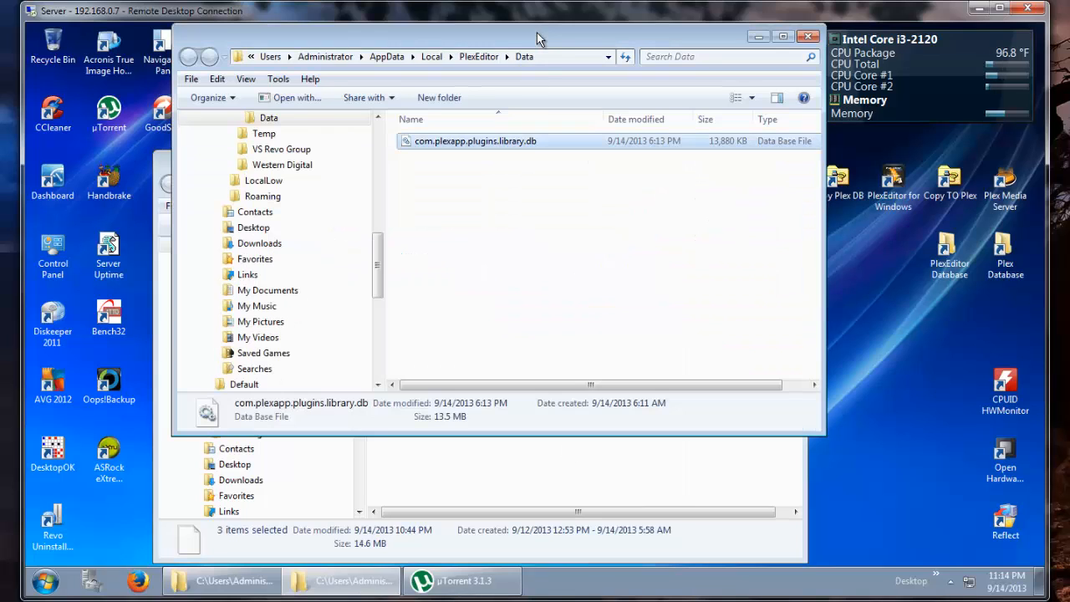
pyautogui.rightClick(531, 170)
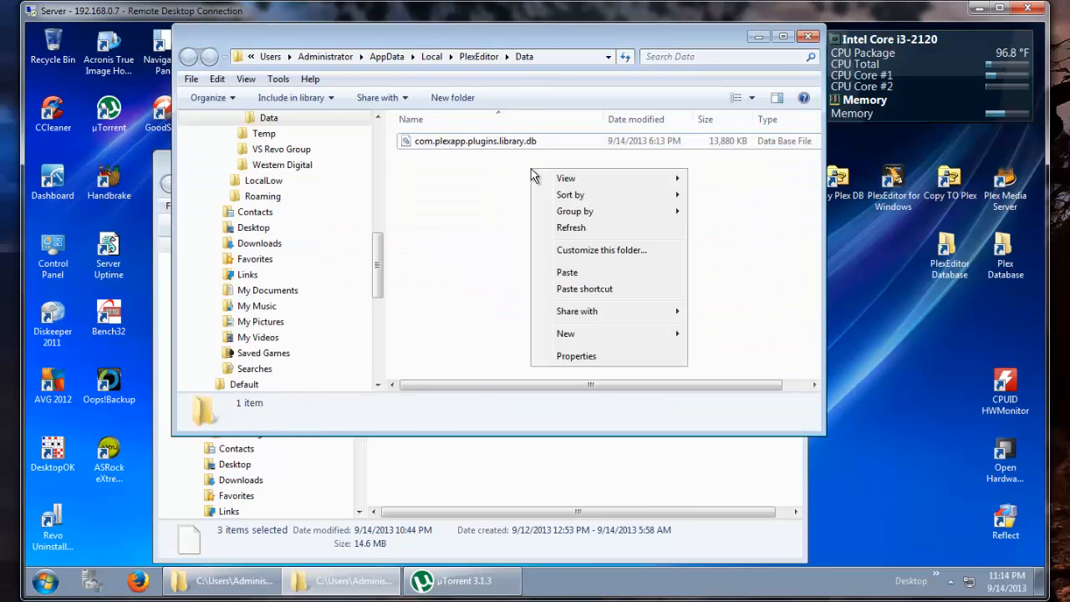
pyautogui.click(569, 273)
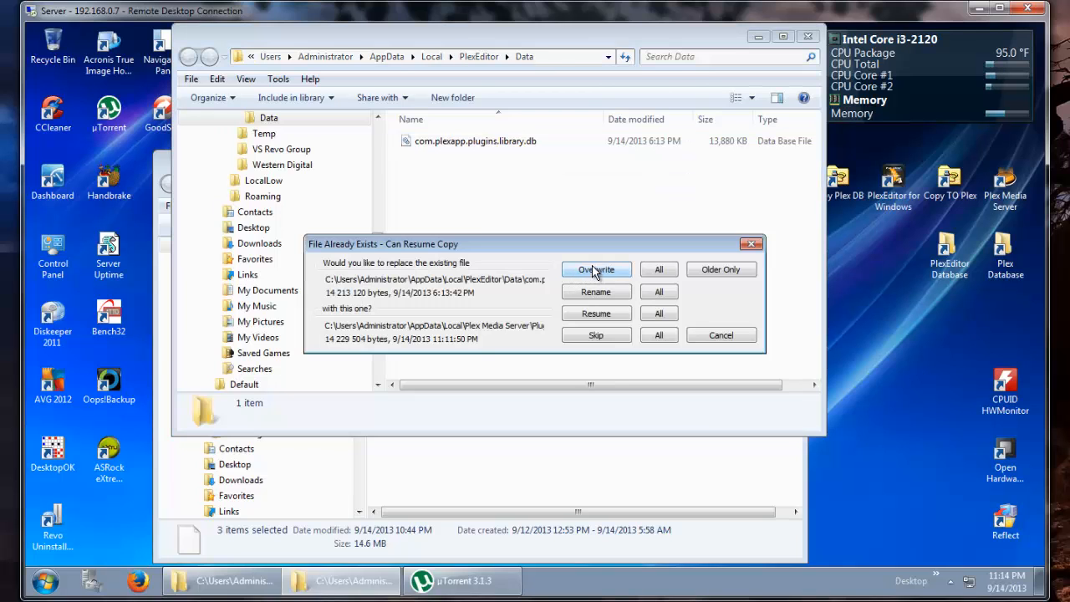
pyautogui.click(595, 270)
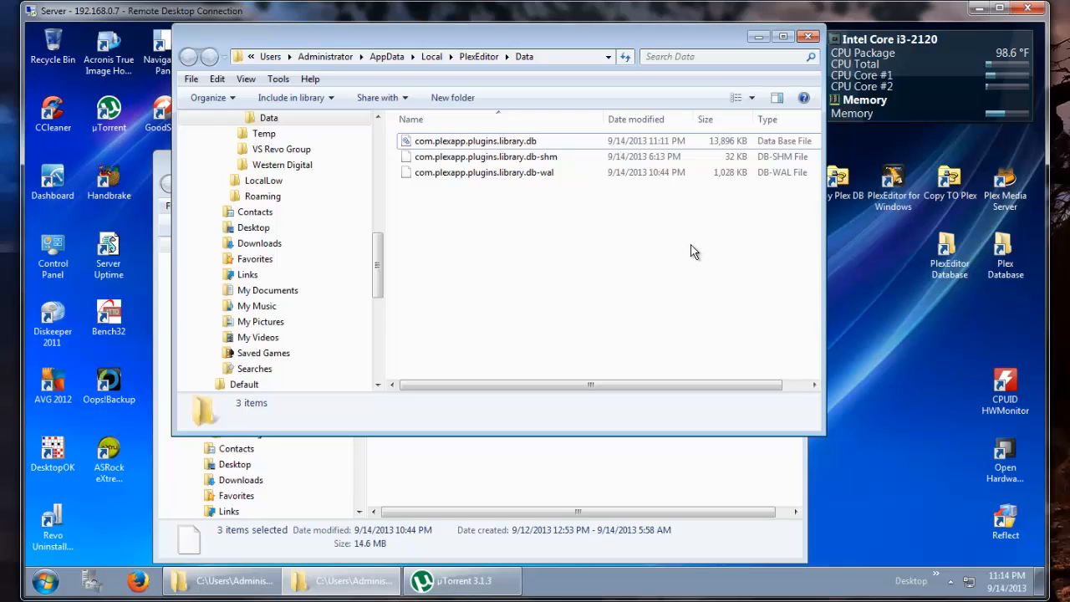
# - Delete the library db-shm and db-wal files from the PlexEditor Data folder, leaving only the database file
pyautogui.click(543, 162)
pyautogui.click(545, 173)
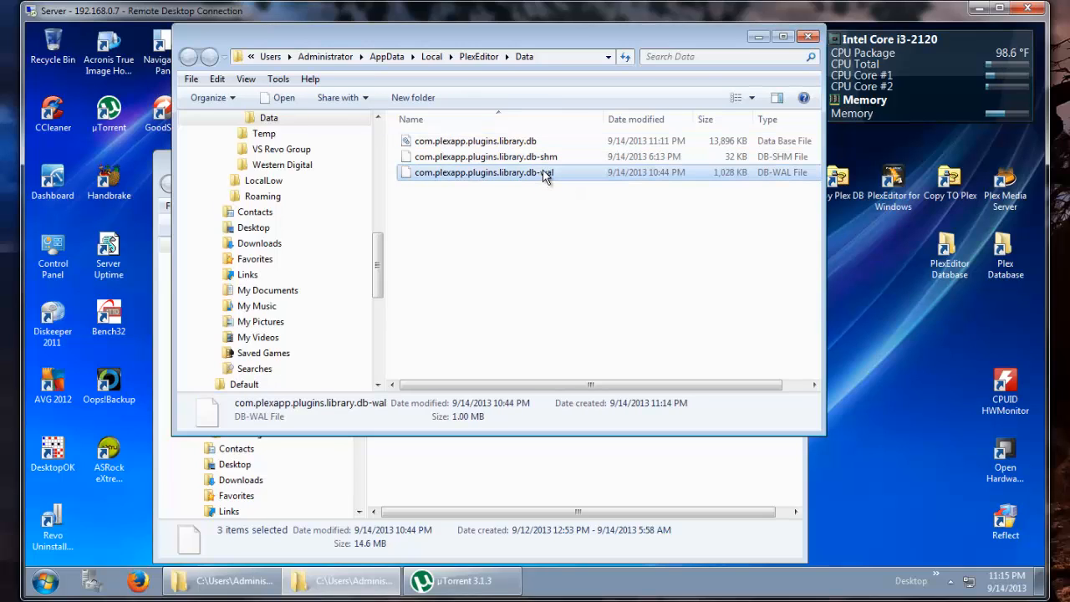
pyautogui.hotkey('shift', 'Up')
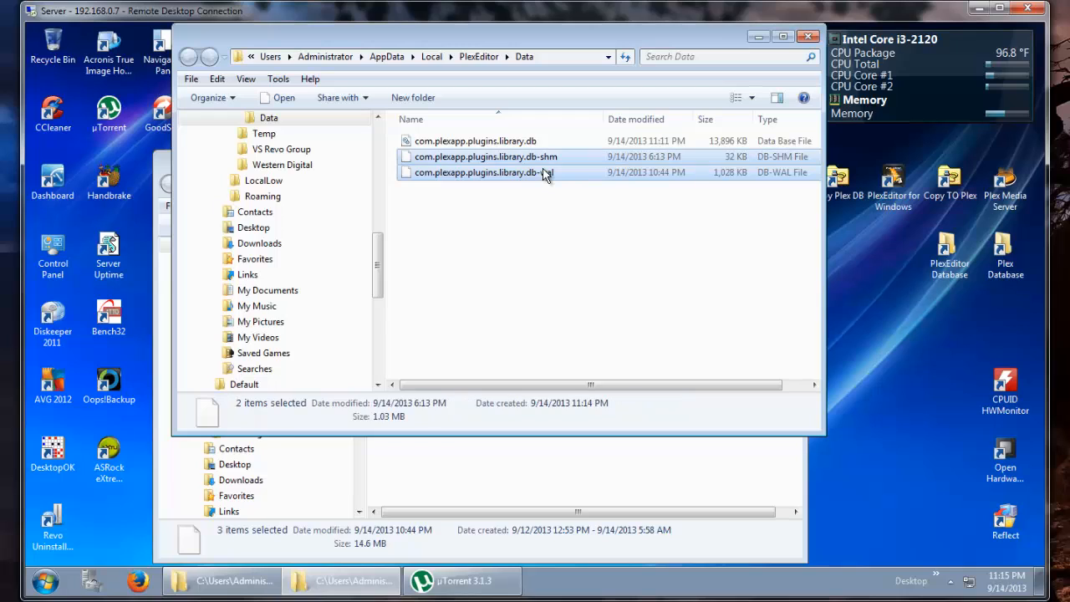
pyautogui.press('Delete')
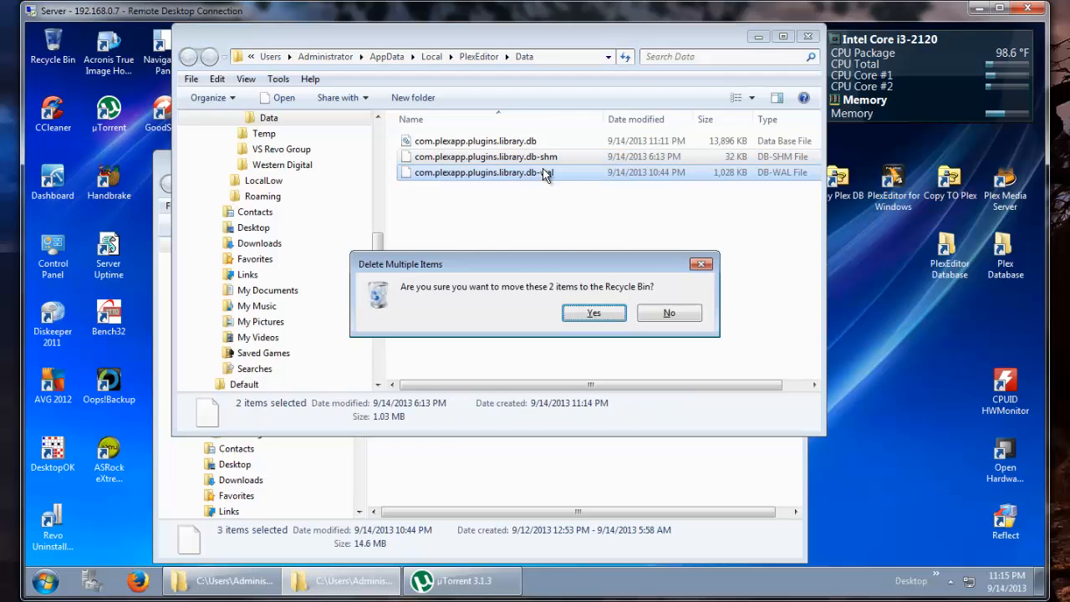
pyautogui.press('Return')
pyautogui.click(511, 137)
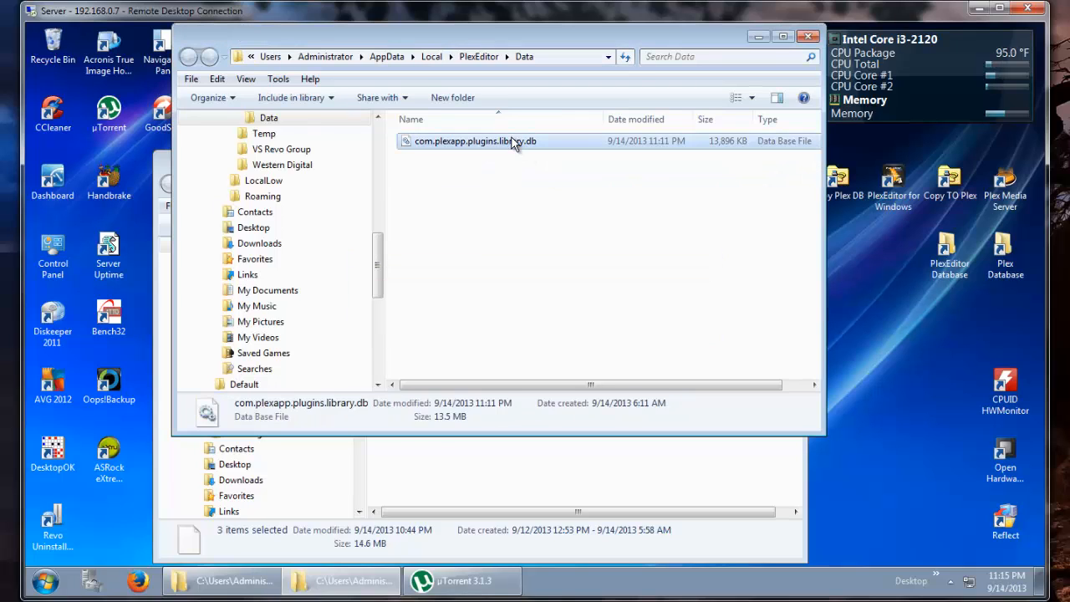
# - Select and inspect the library db-shm, db-wal and database files in the Plex Databases folder
pyautogui.click(529, 483)
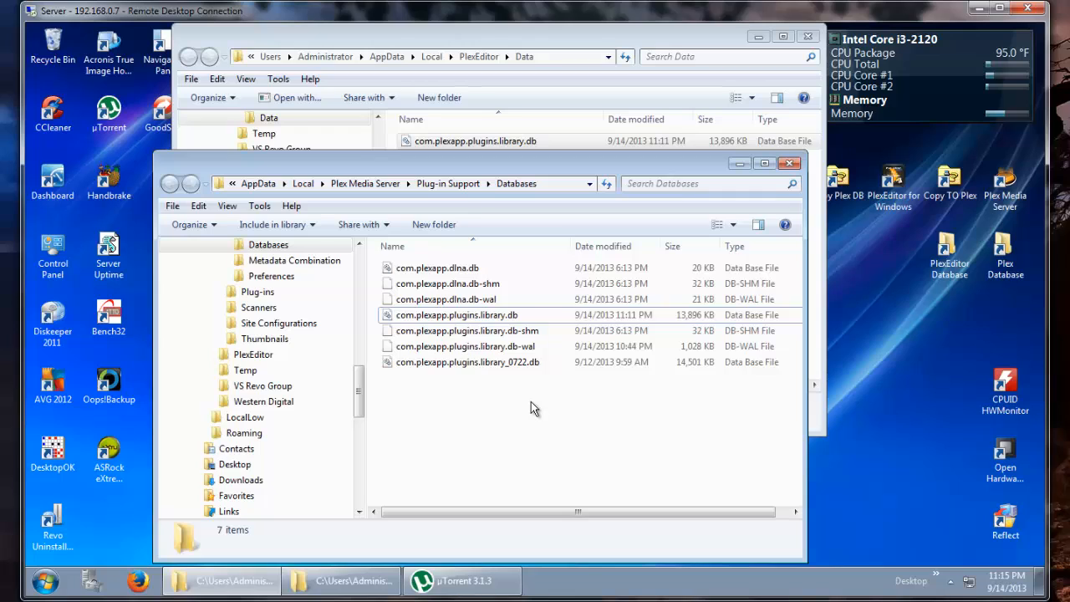
pyautogui.click(534, 331)
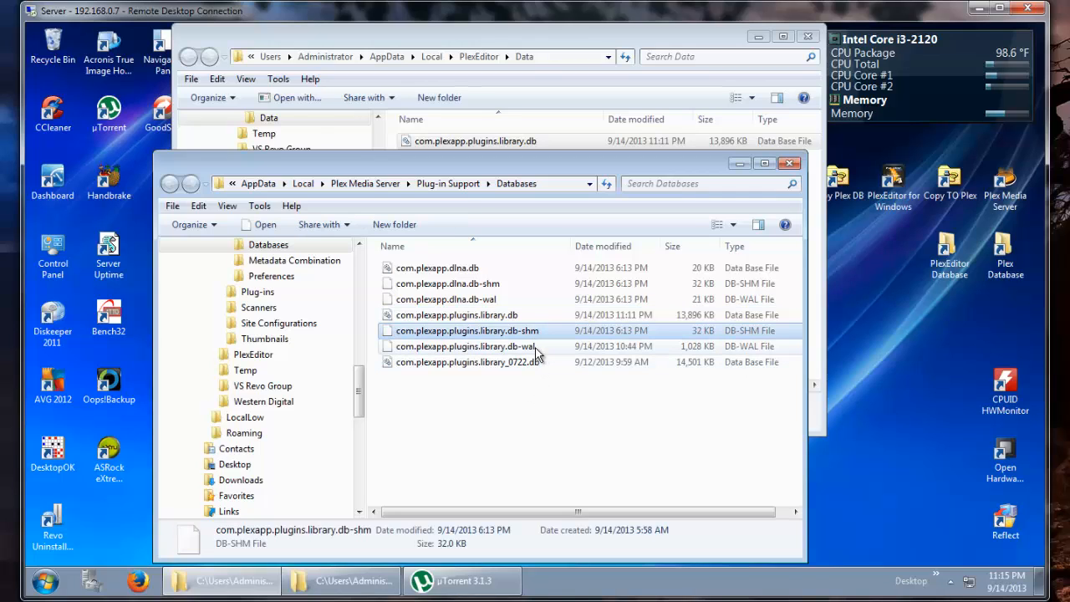
pyautogui.keyDown('shift'); pyautogui.click(535, 348); pyautogui.keyUp('shift')
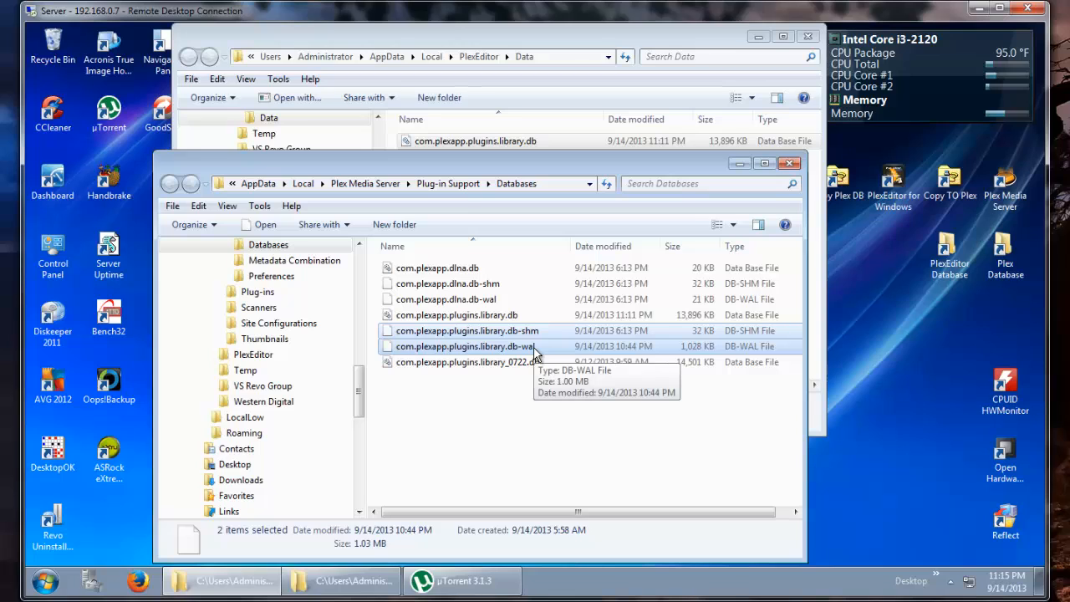
pyautogui.click(552, 316)
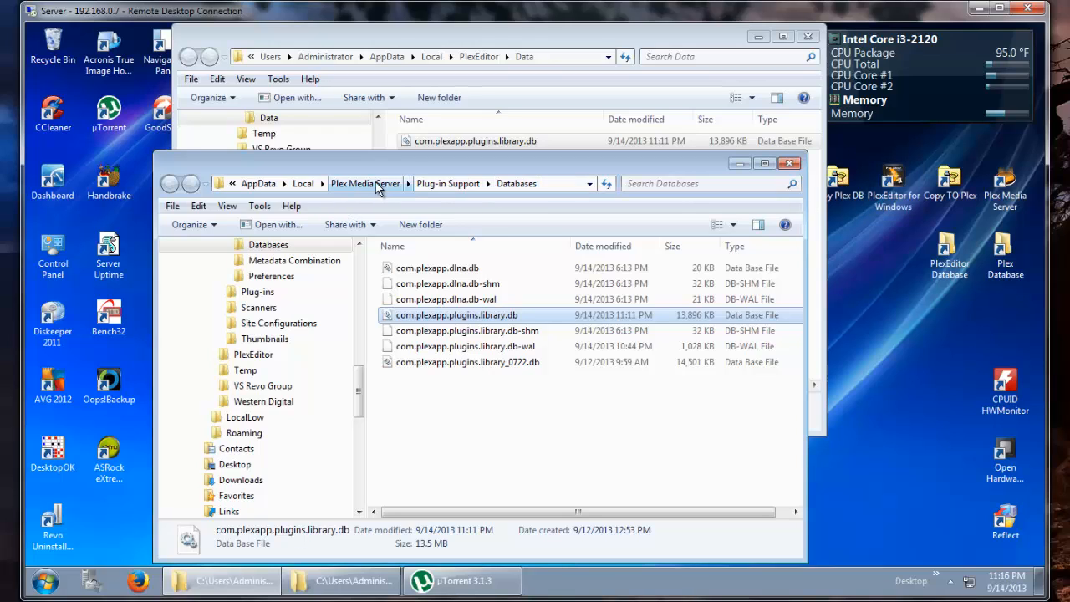
# - Open OnStart.txt from the PlexEditor for Windows folder under Program Files (x86) and read it
pyautogui.rightClick(238, 585)
pyautogui.click(248, 519)
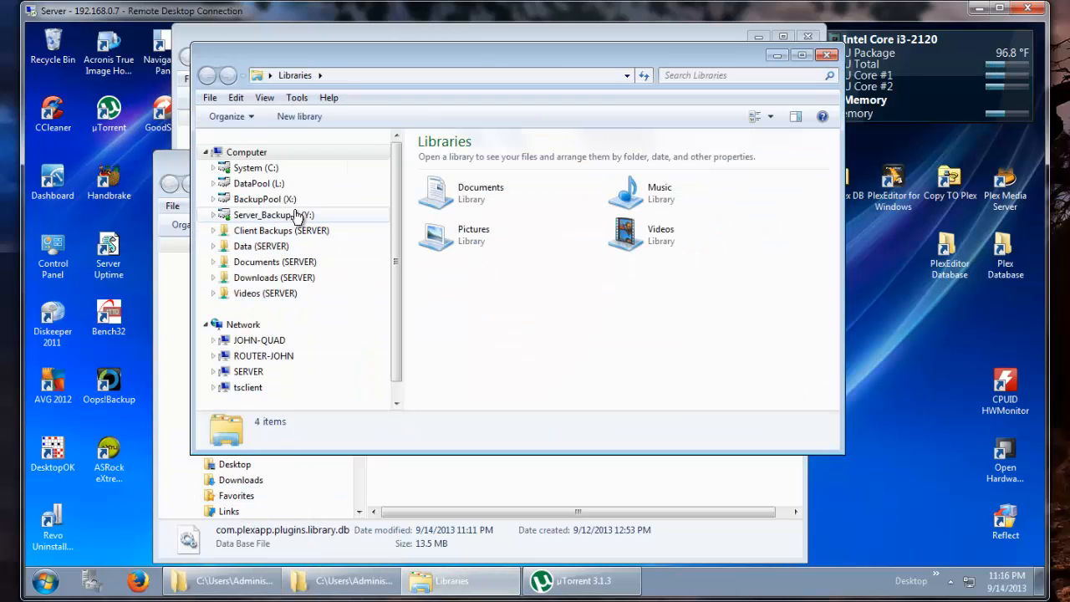
pyautogui.click(261, 169)
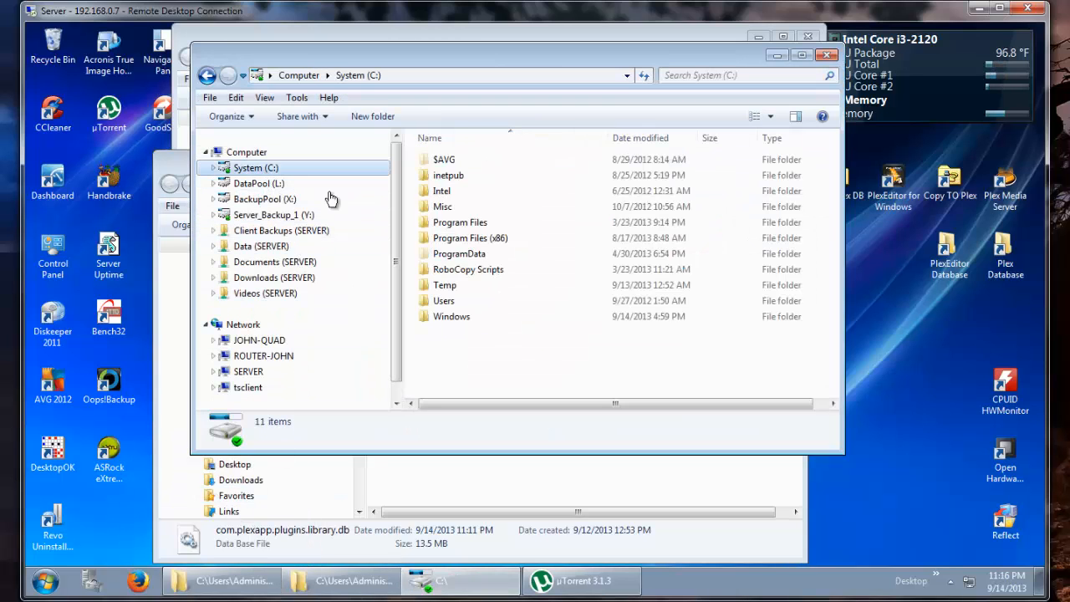
pyautogui.doubleClick(468, 241)
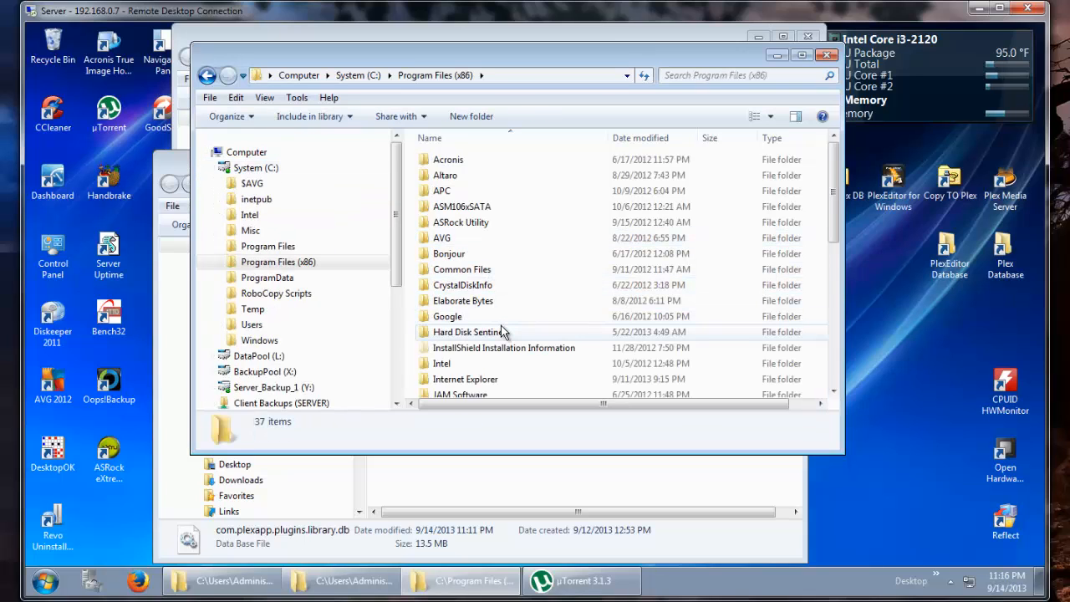
pyautogui.scroll(-2, 501, 326)
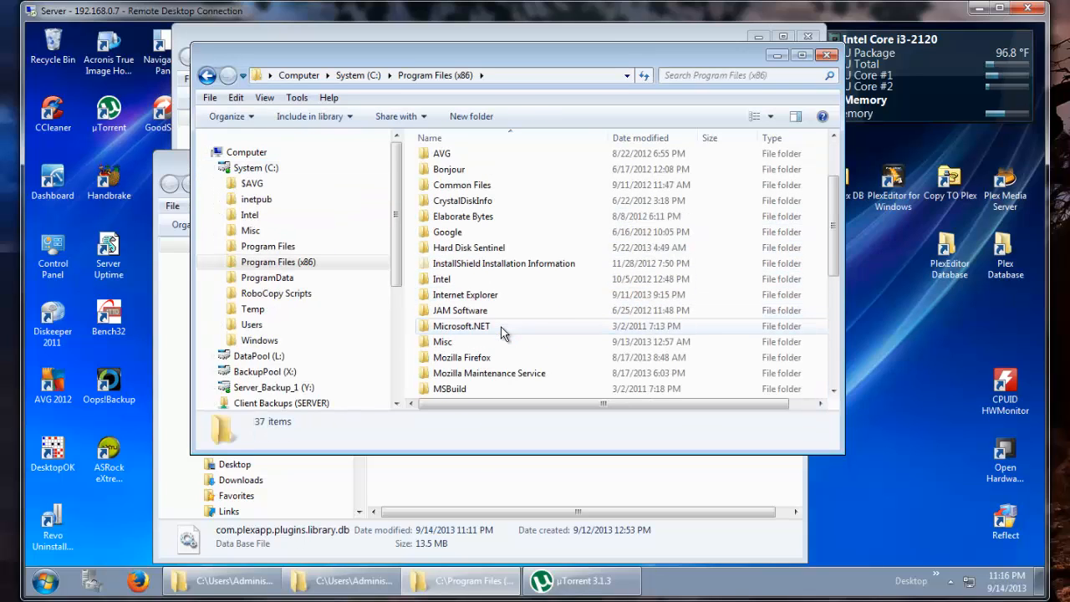
pyautogui.scroll(-3, 500, 327)
pyautogui.scroll(-1, 502, 329)
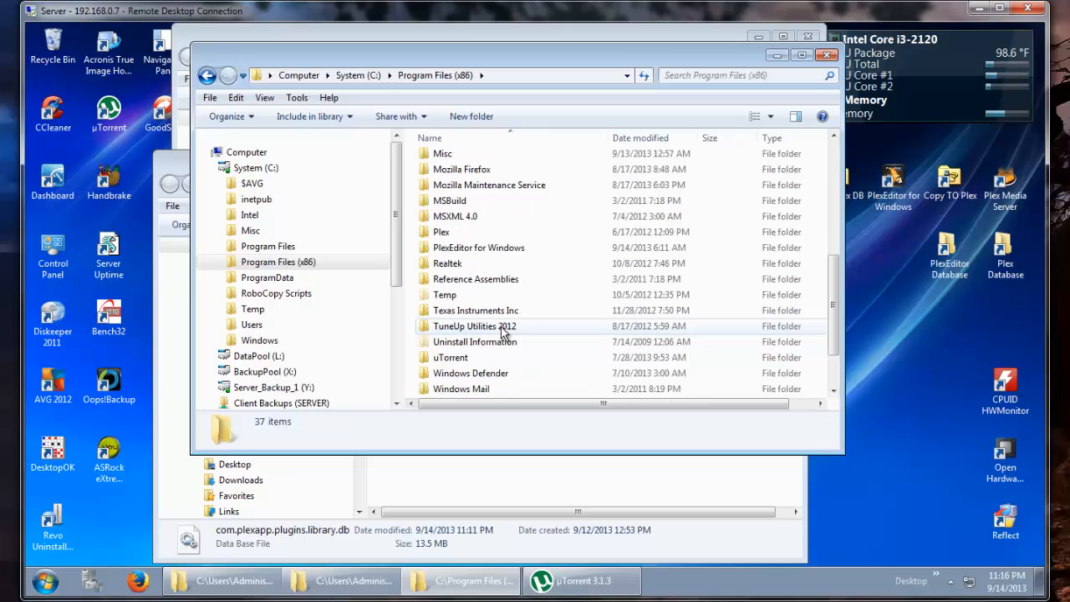
pyautogui.doubleClick(489, 249)
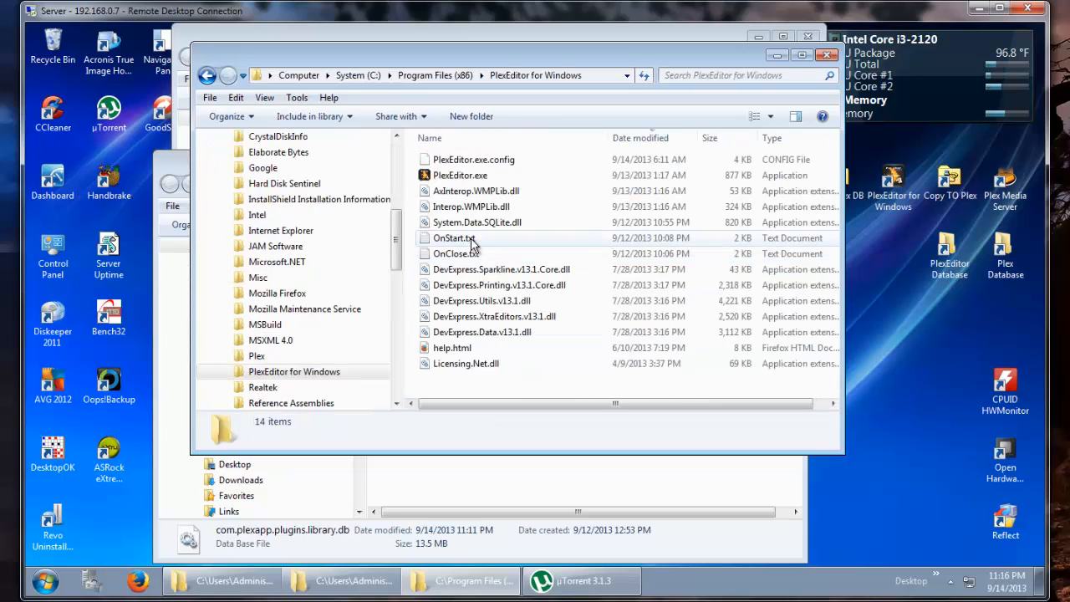
pyautogui.click(473, 241)
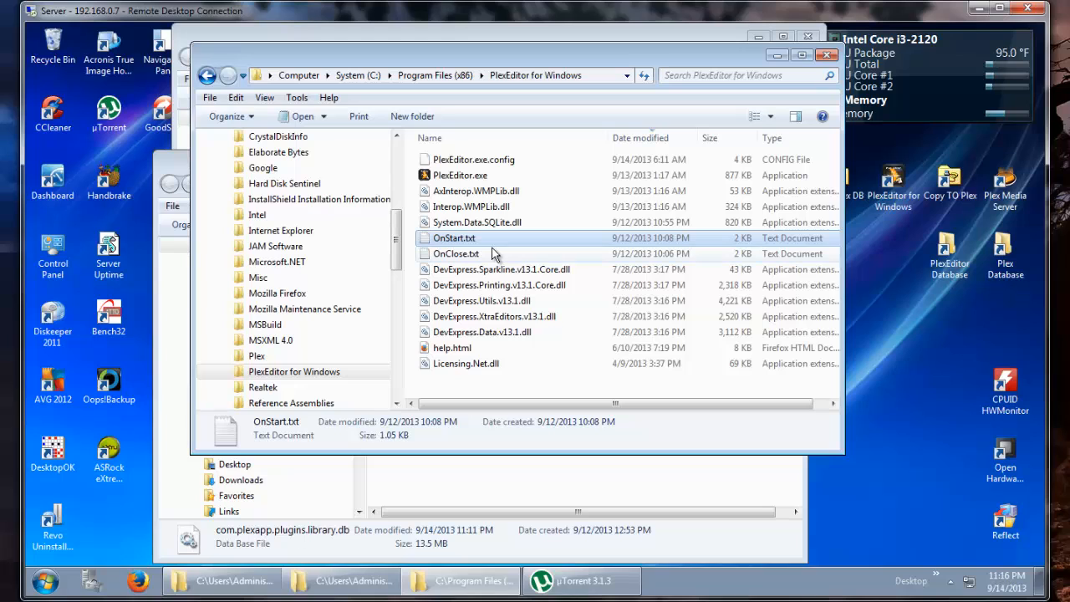
pyautogui.keyDown('ctrl'); pyautogui.click(494, 253); pyautogui.keyUp('ctrl')
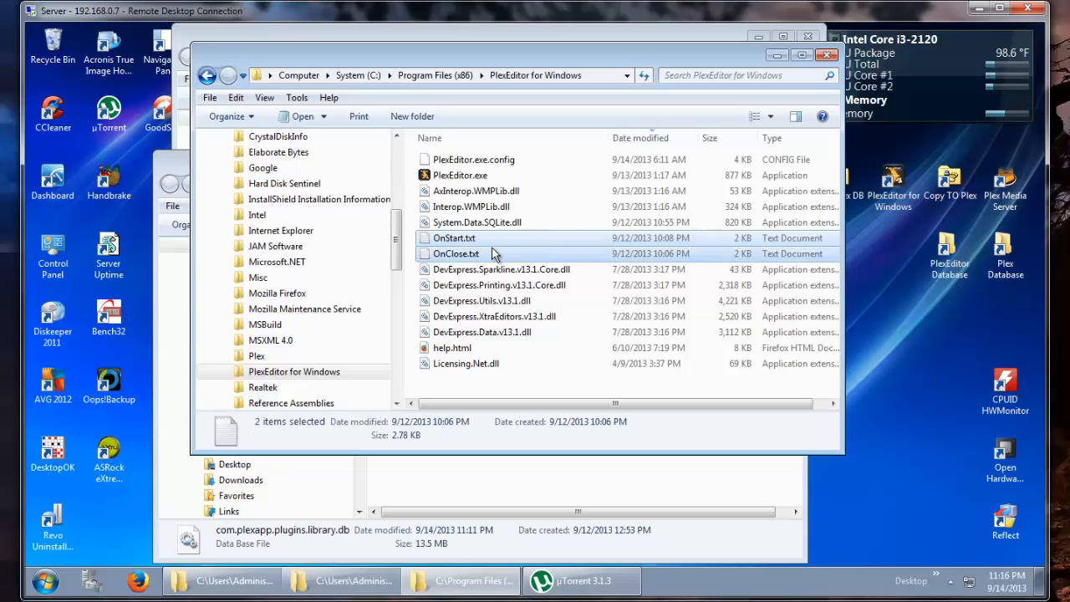
pyautogui.doubleClick(474, 234)
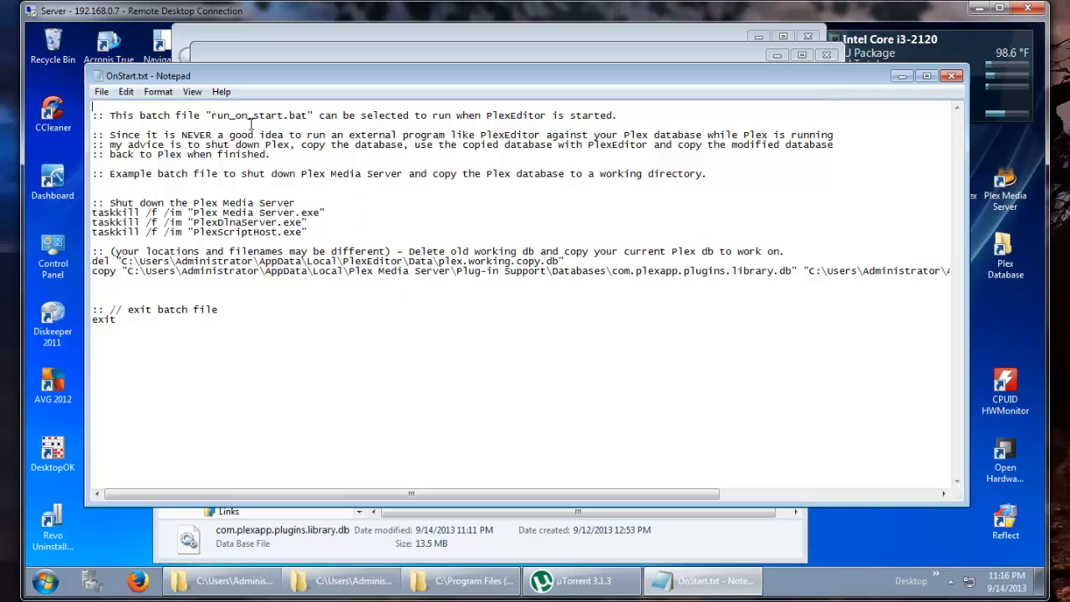
pyautogui.click(950, 78)
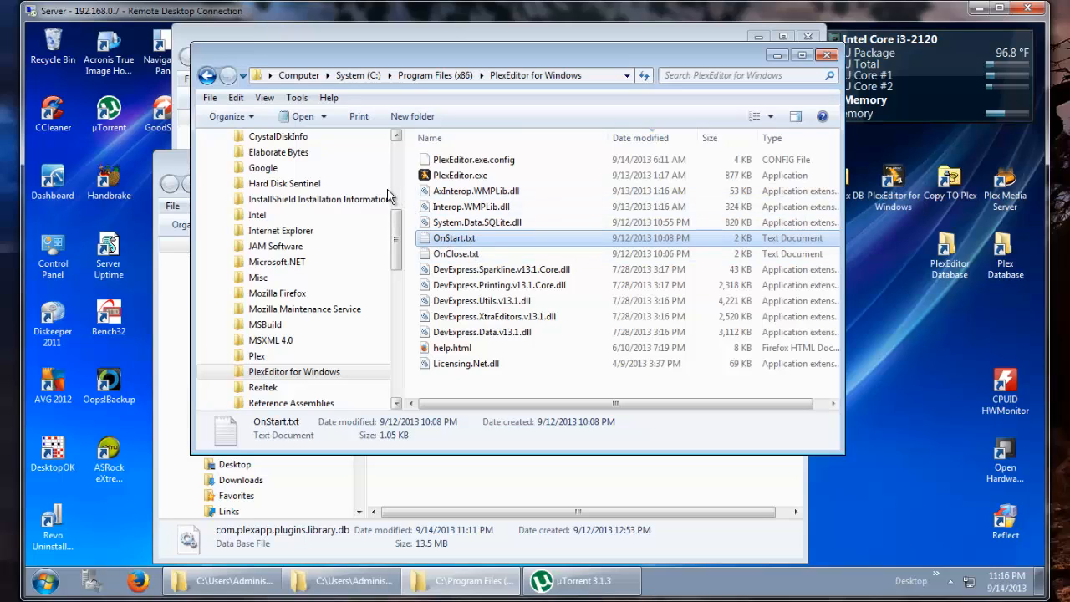
# - Open Settings.xml in the PlexEditor AppData folder to review it, and check the Data folder's contents
pyautogui.click(826, 55)
pyautogui.click(478, 56)
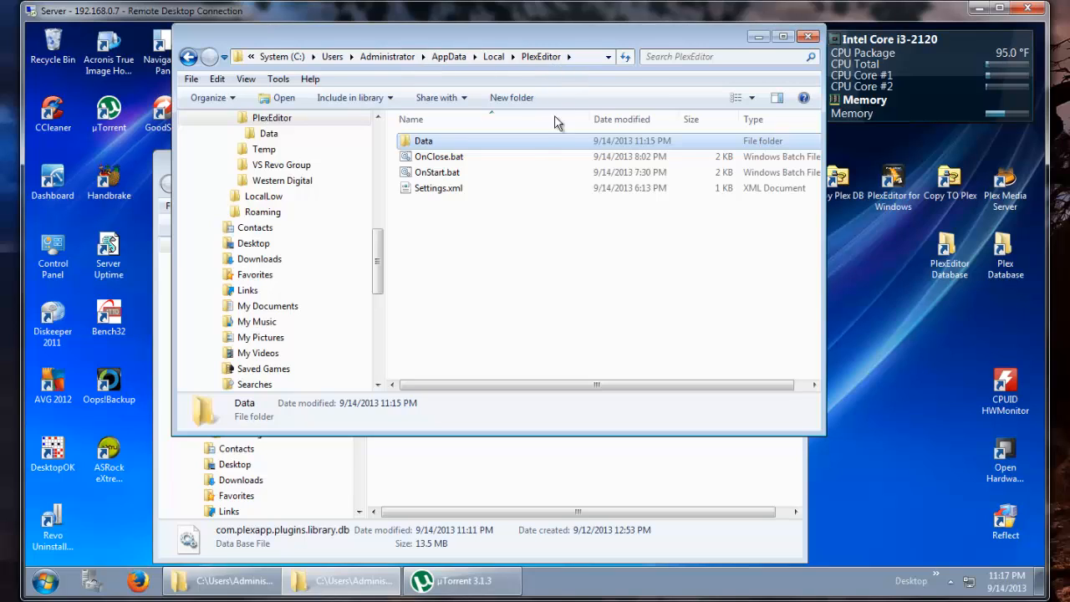
pyautogui.doubleClick(453, 191)
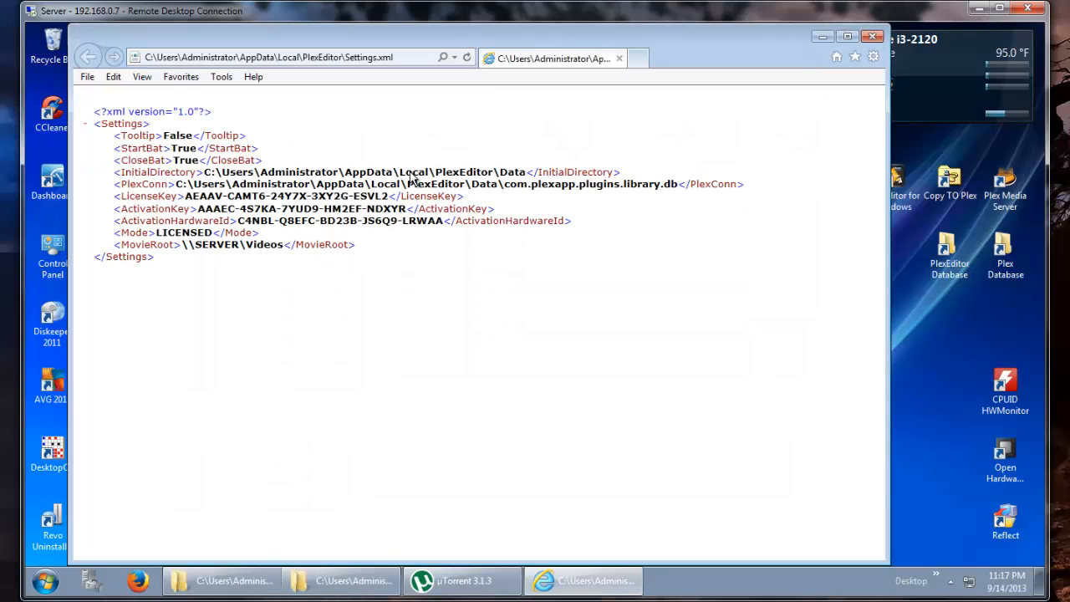
pyautogui.click(873, 37)
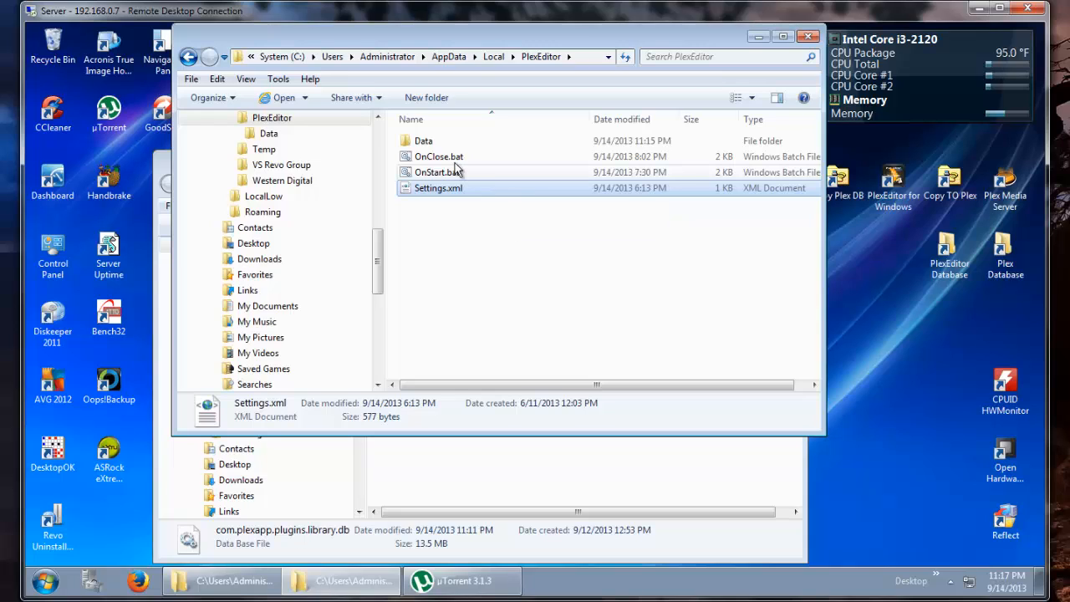
pyautogui.doubleClick(424, 142)
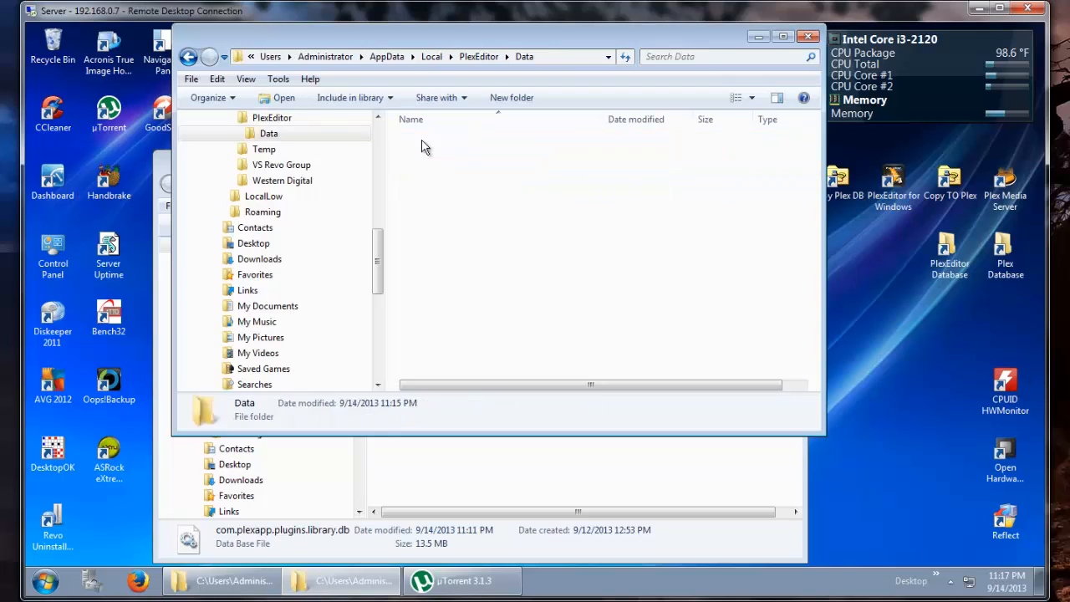
pyautogui.click(477, 56)
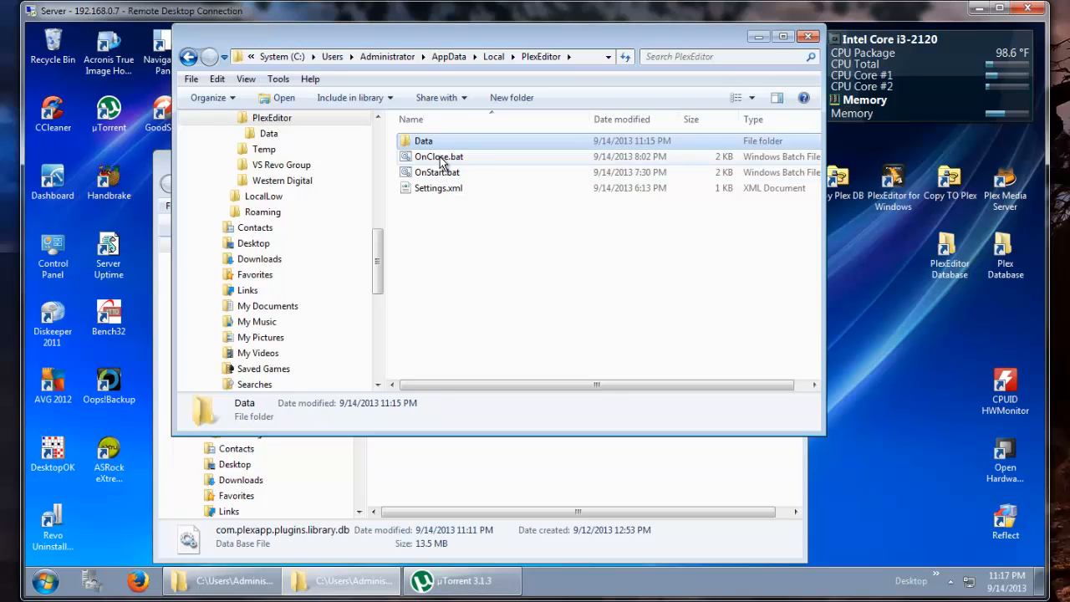
# - Open OnStart.bat in the PlexEditor folder for editing and review its commands
pyautogui.rightClick(440, 158)
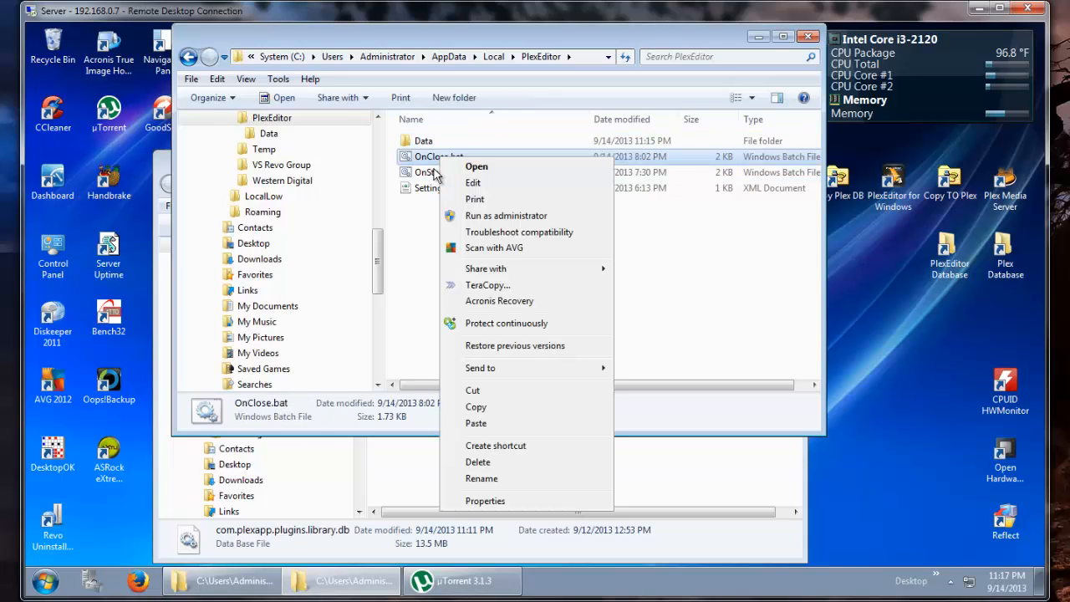
pyautogui.click(433, 171)
pyautogui.rightClick(432, 173)
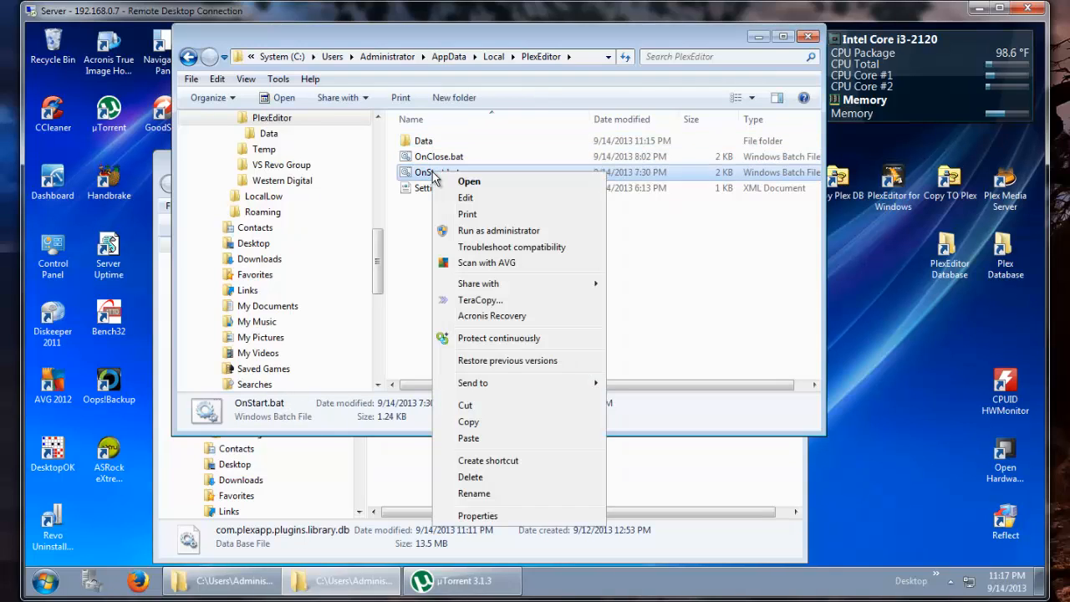
pyautogui.click(471, 200)
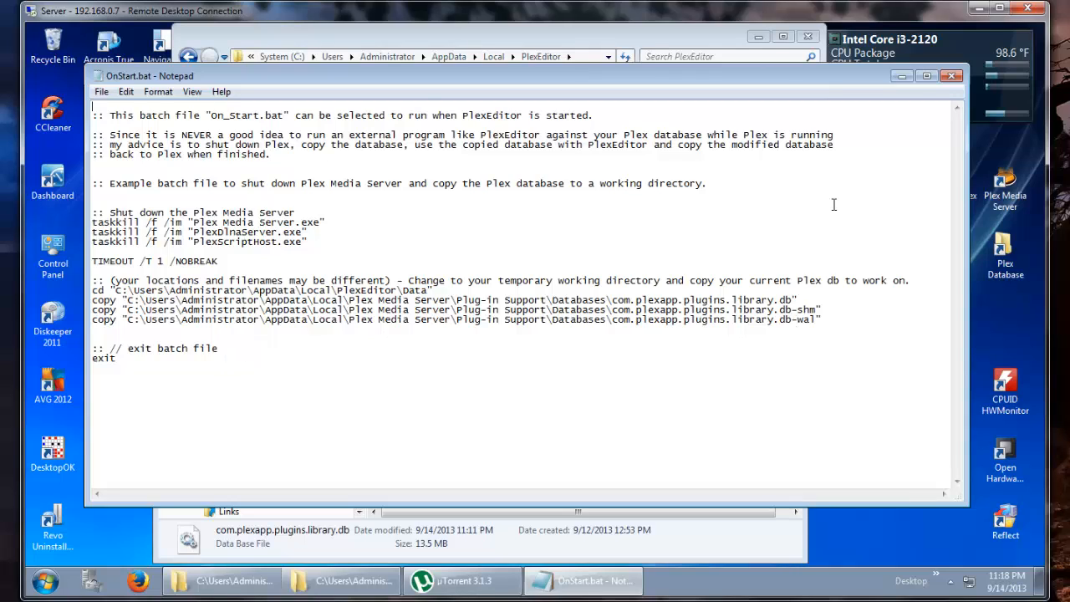
pyautogui.click(952, 78)
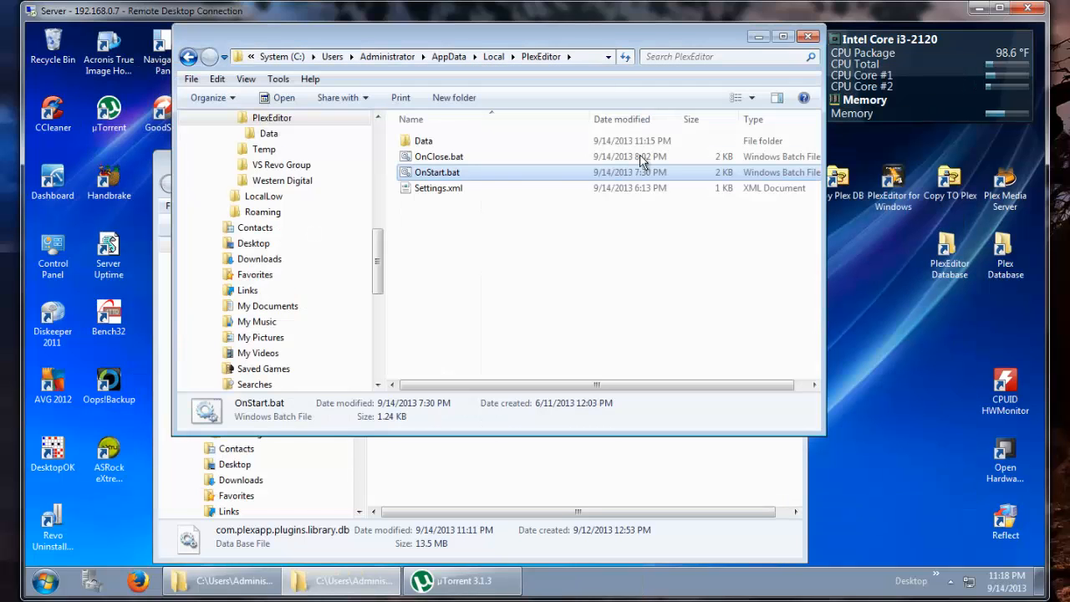
# - Open OnClose.bat for editing and review its commands
pyautogui.click(430, 155)
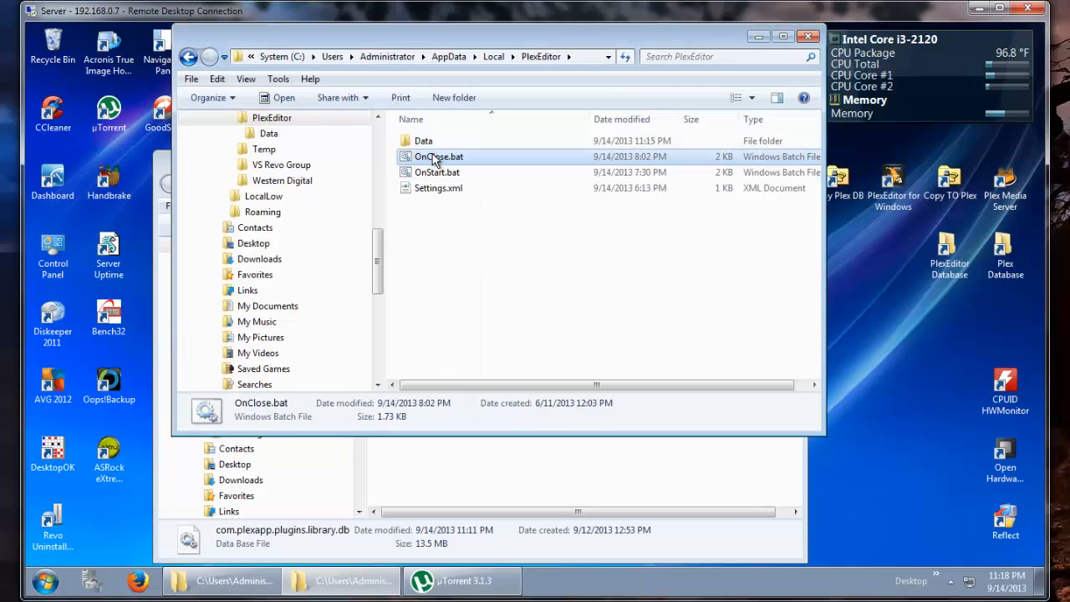
pyautogui.rightClick(431, 154)
pyautogui.click(473, 180)
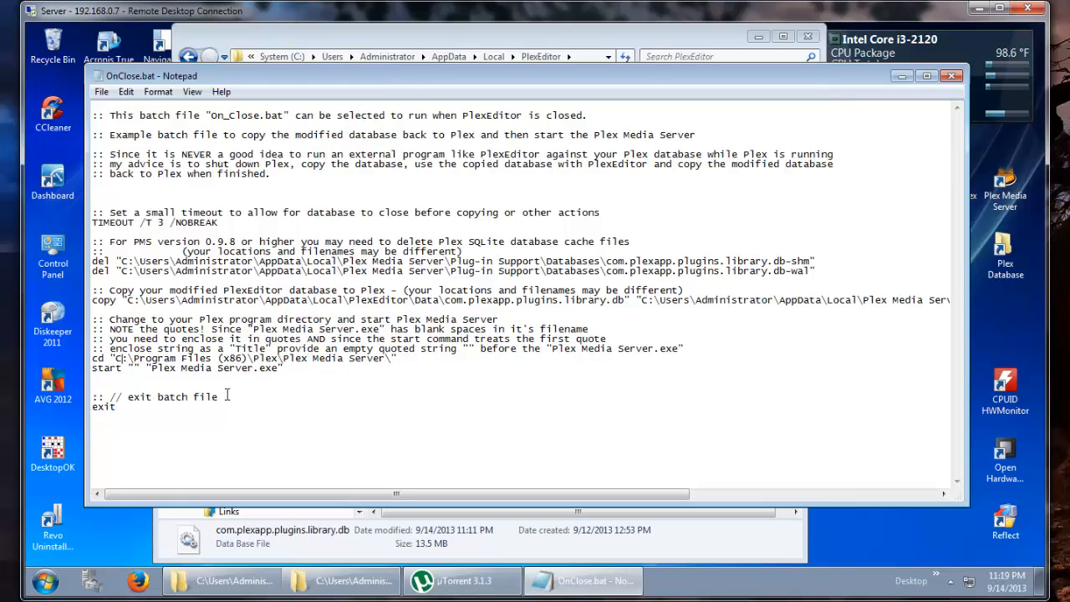
pyautogui.click(951, 76)
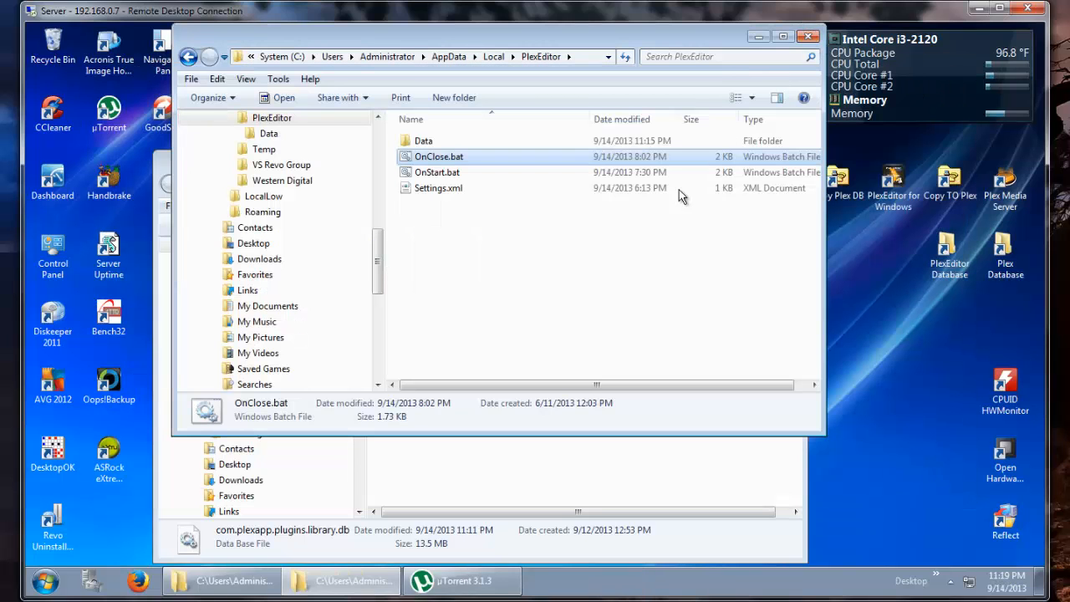
# - Start Plex Media Server from its desktop shortcut
pyautogui.click(562, 474)
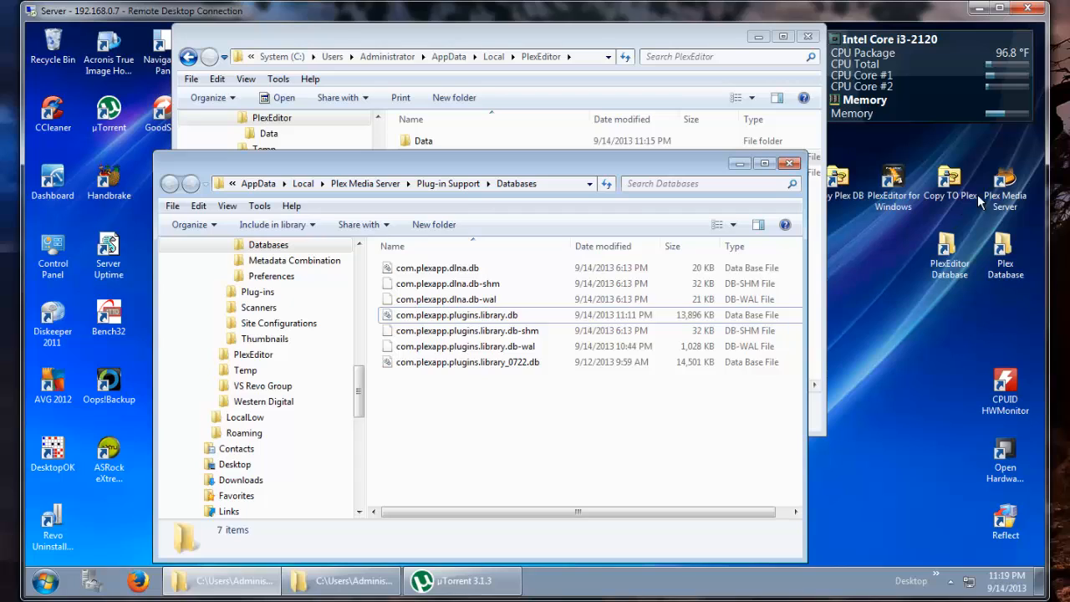
pyautogui.doubleClick(1004, 185)
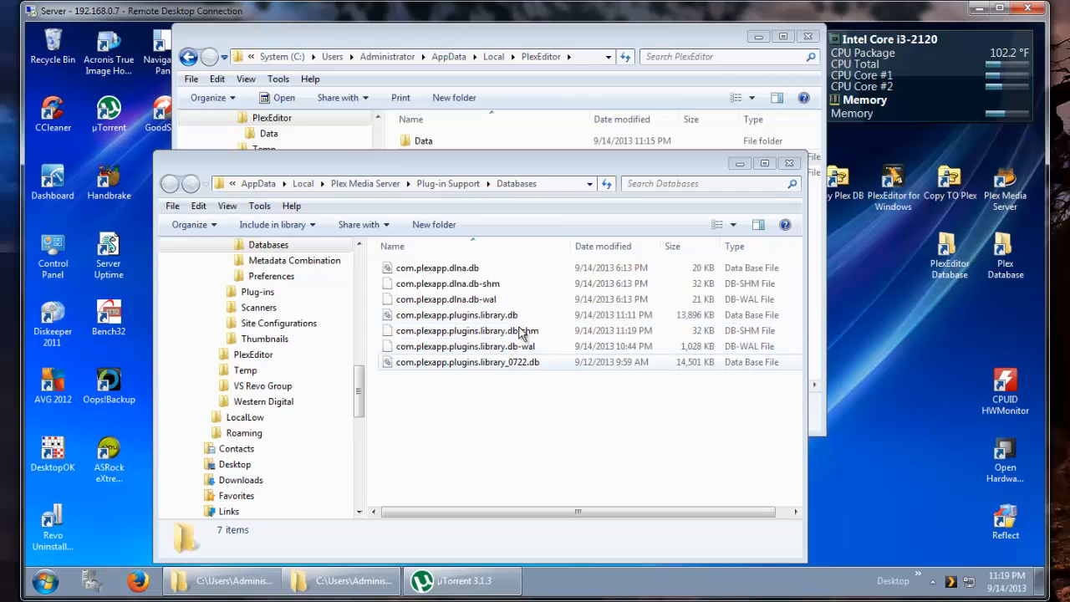
# - Delete com.plexapp.plugins.library.db from the PlexEditor Data folder
pyautogui.click(507, 37)
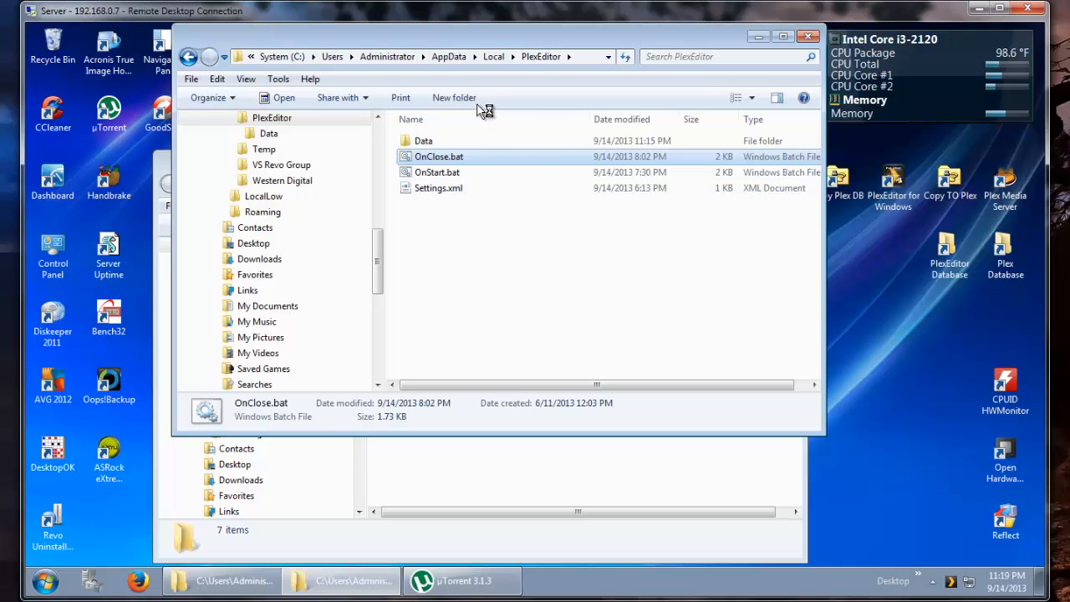
pyautogui.doubleClick(433, 145)
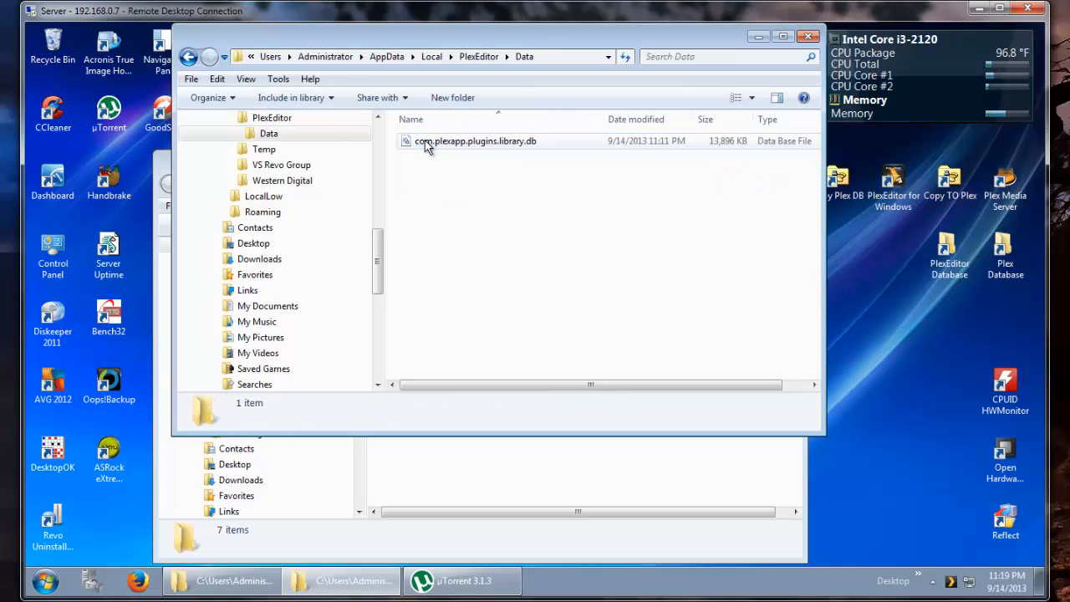
pyautogui.click(460, 140)
pyautogui.press('Delete')
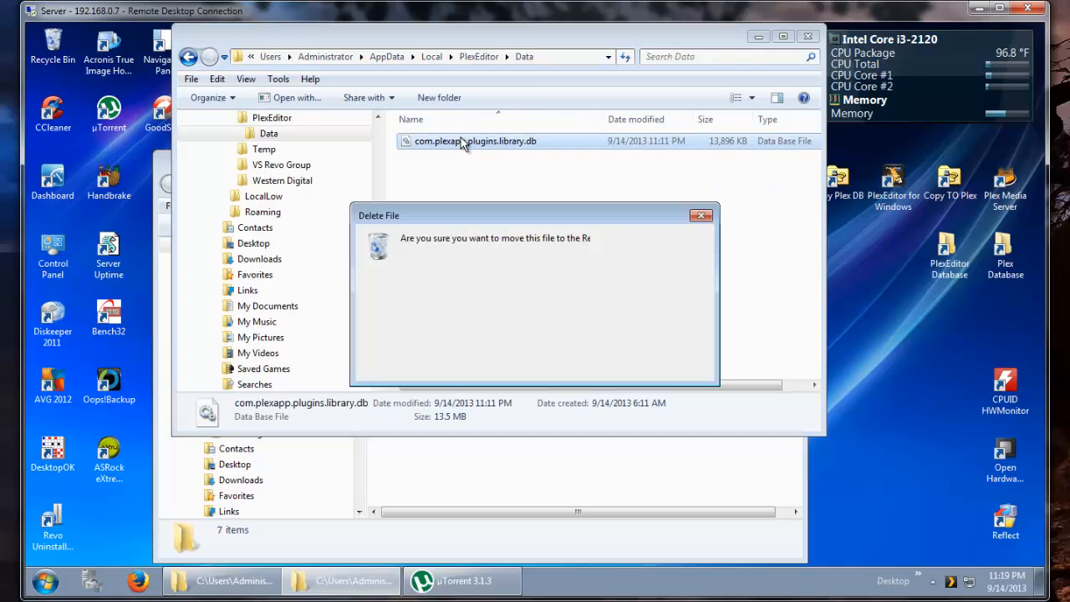
pyautogui.press('Return')
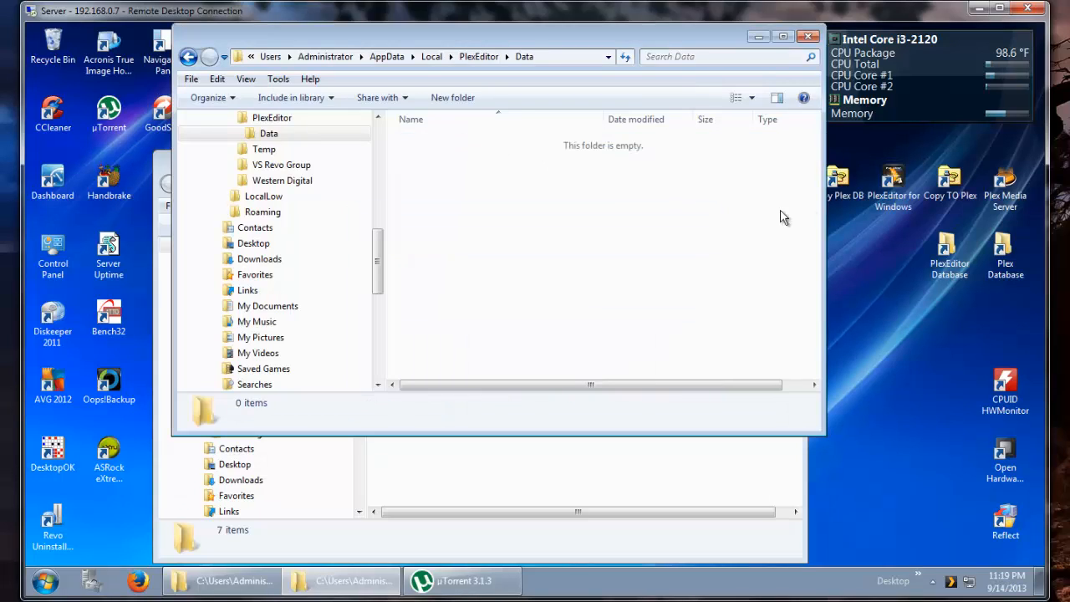
# - Launch PlexEditor for Windows without running the OnStart batch file, and close the database location dialog
pyautogui.click(890, 184)
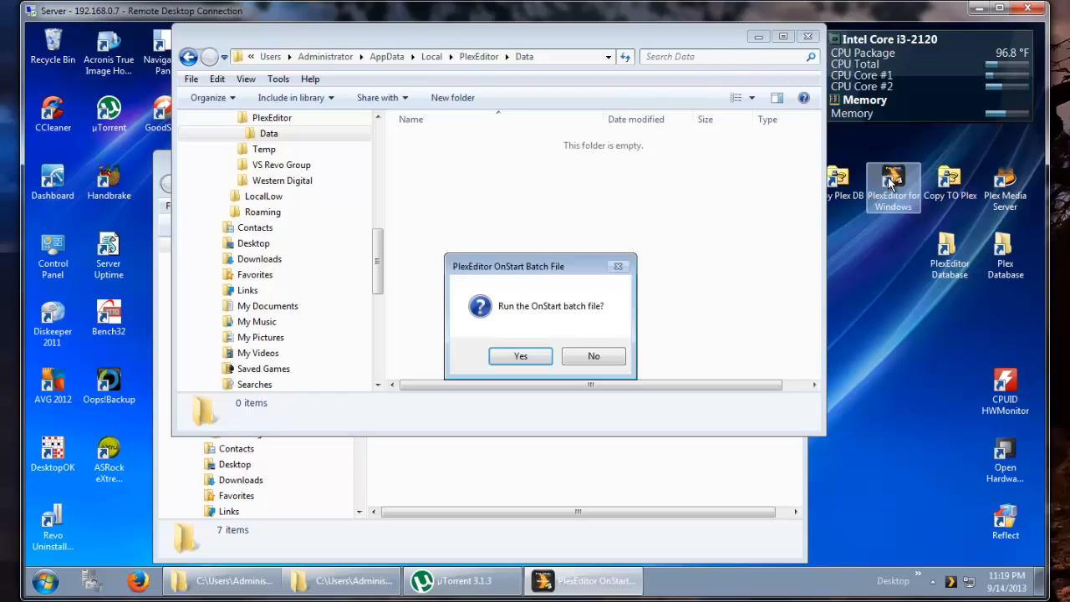
pyautogui.click(588, 359)
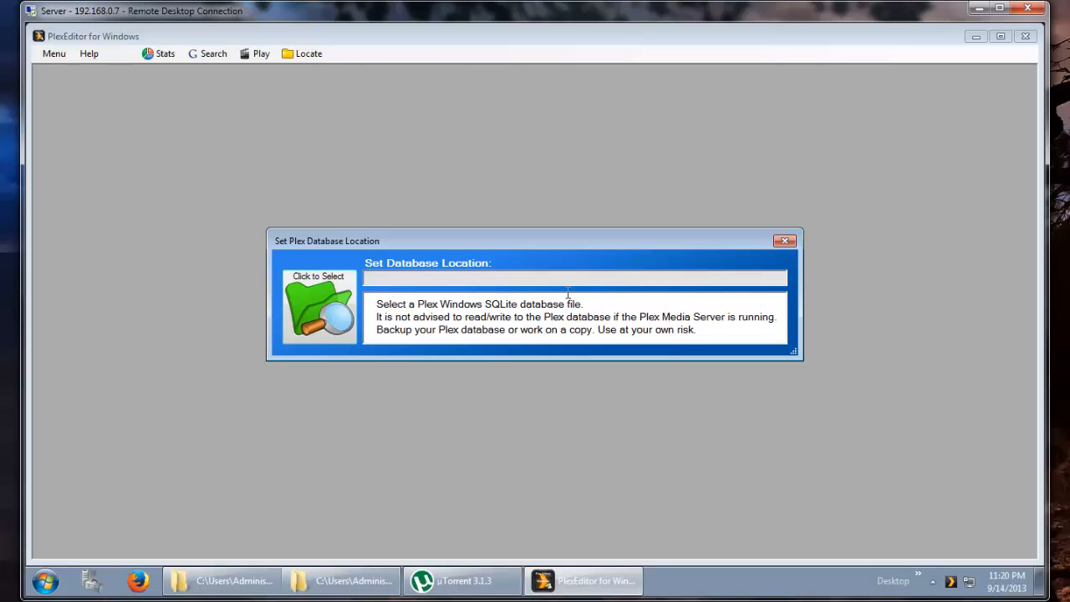
pyautogui.click(783, 241)
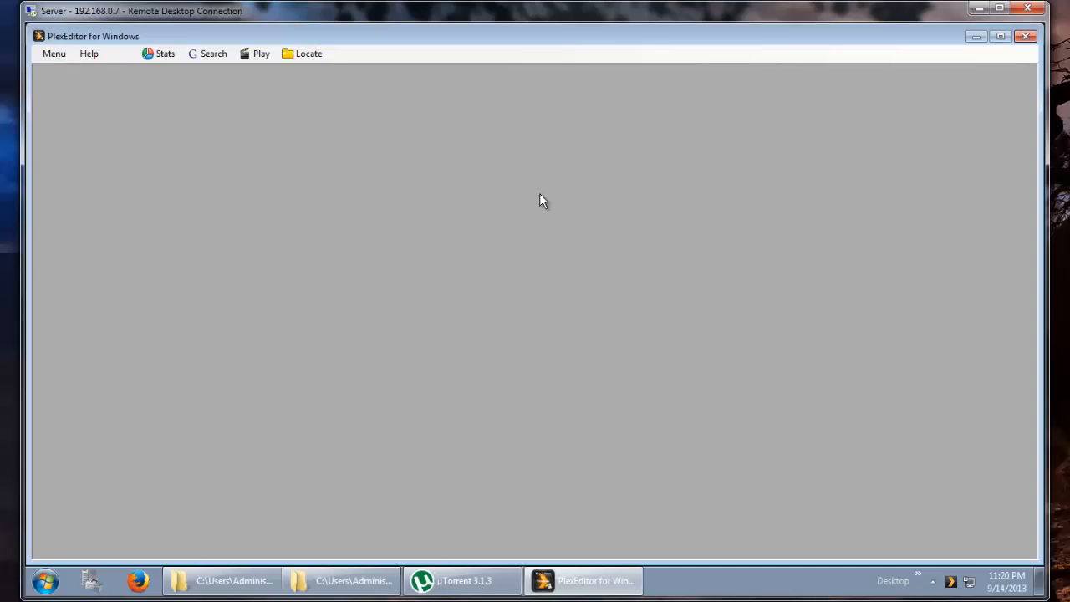
# - Open PlexEditor's settings to review the batch file options, then exit the settings
pyautogui.click(50, 53)
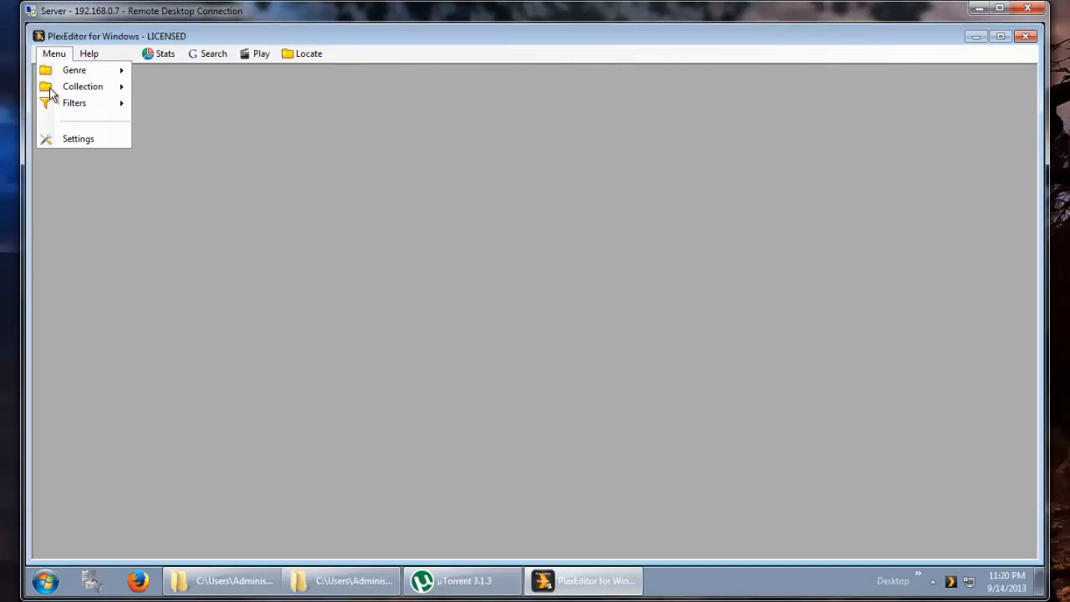
pyautogui.click(77, 140)
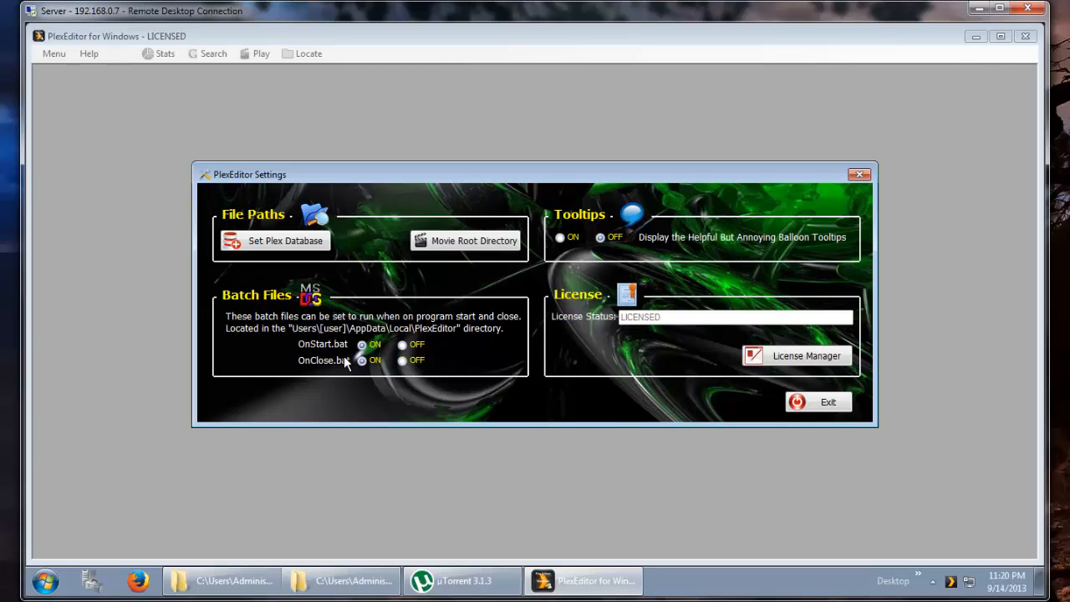
pyautogui.click(815, 407)
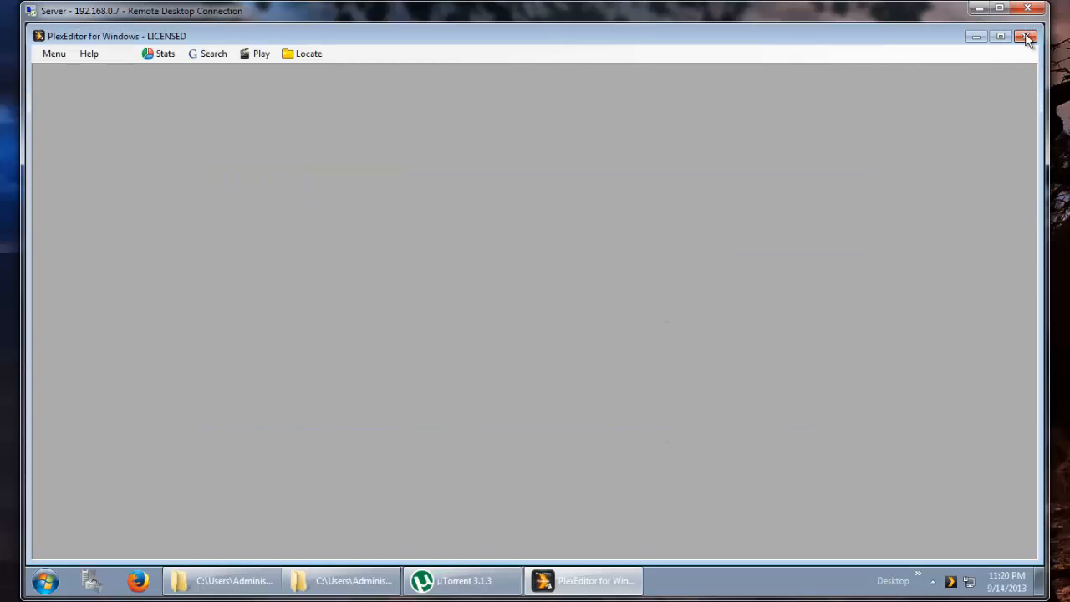
# - Close PlexEditor without running the OnClose batch file
pyautogui.click(1025, 36)
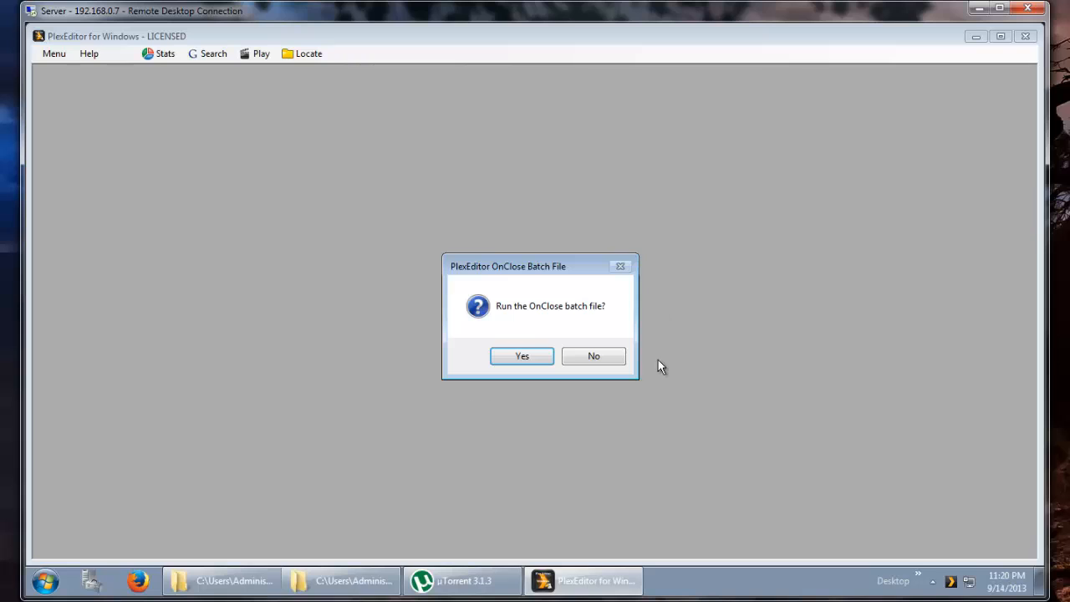
pyautogui.click(572, 360)
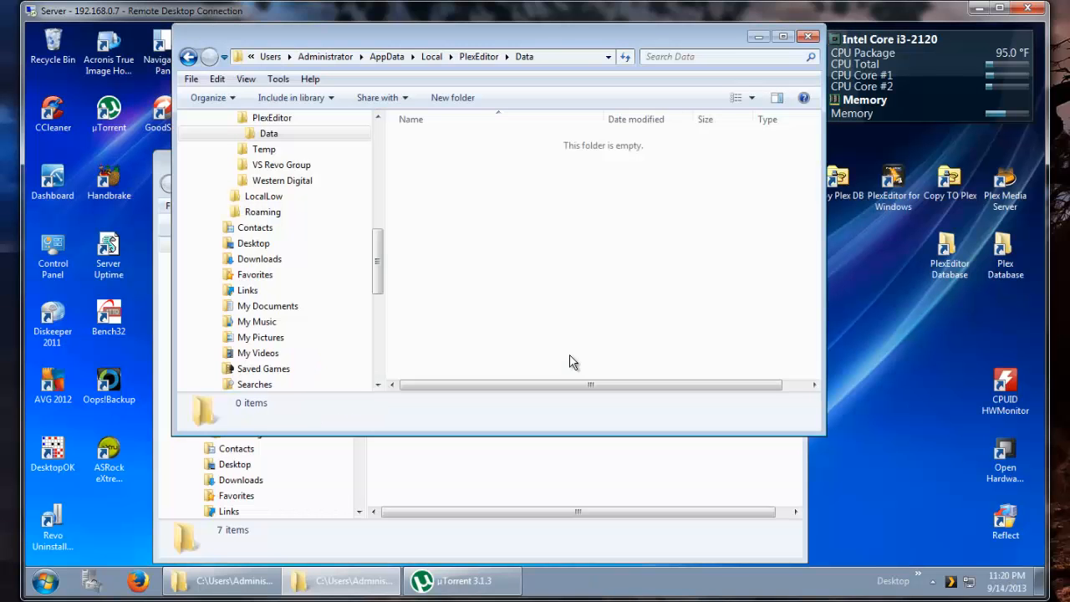
# - Launch PlexEditor for Windows from the desktop and run the OnStart batch file
pyautogui.doubleClick(894, 180)
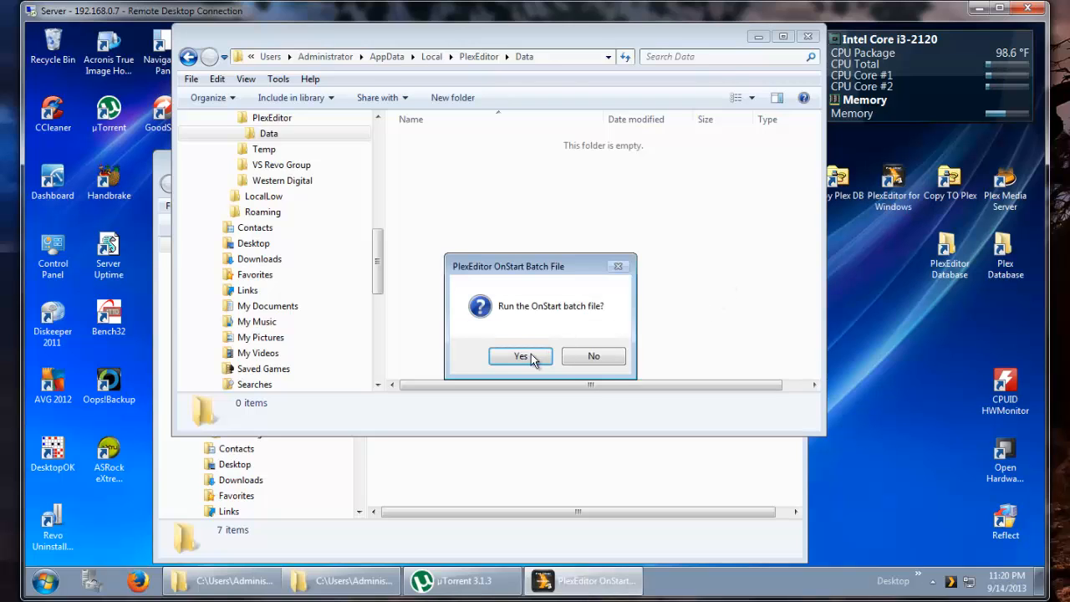
pyautogui.click(521, 357)
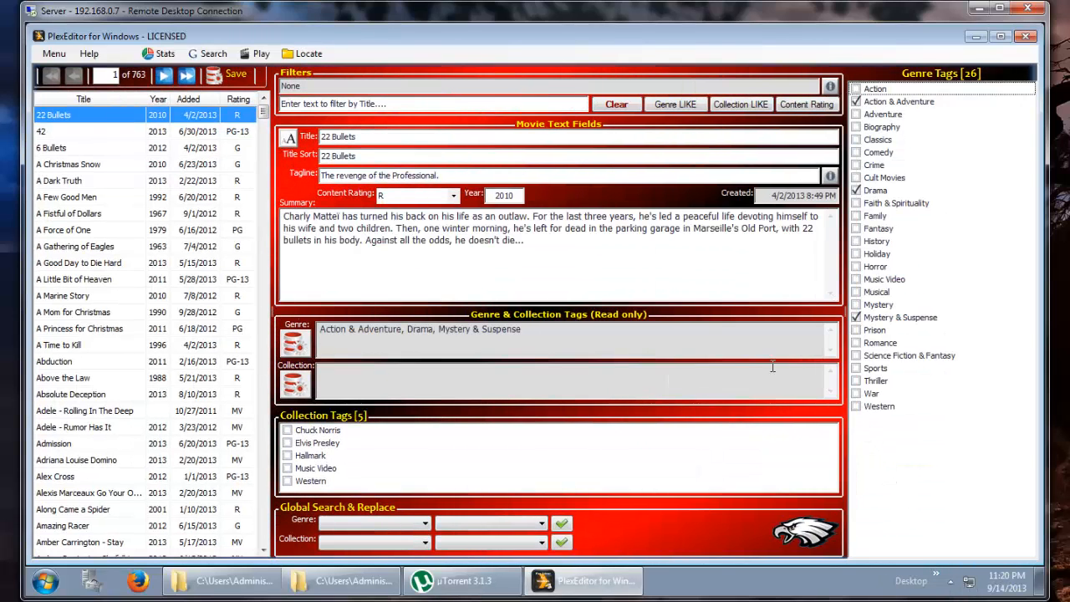
# - Compare the Plex Databases folder with the PlexEditor Data folder, then return to PlexEditor
pyautogui.click(244, 582)
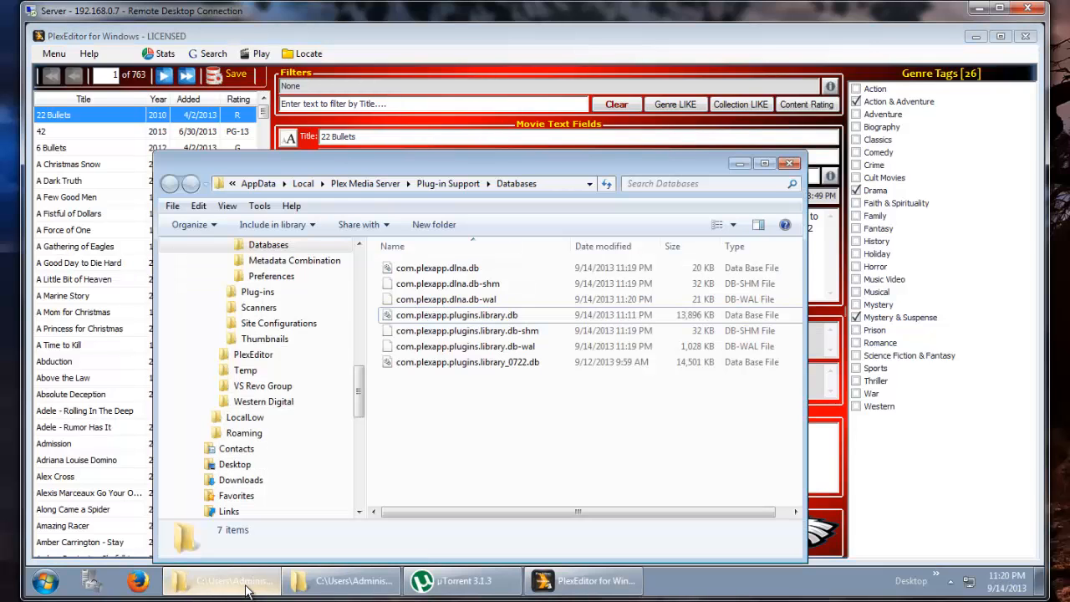
pyautogui.click(332, 585)
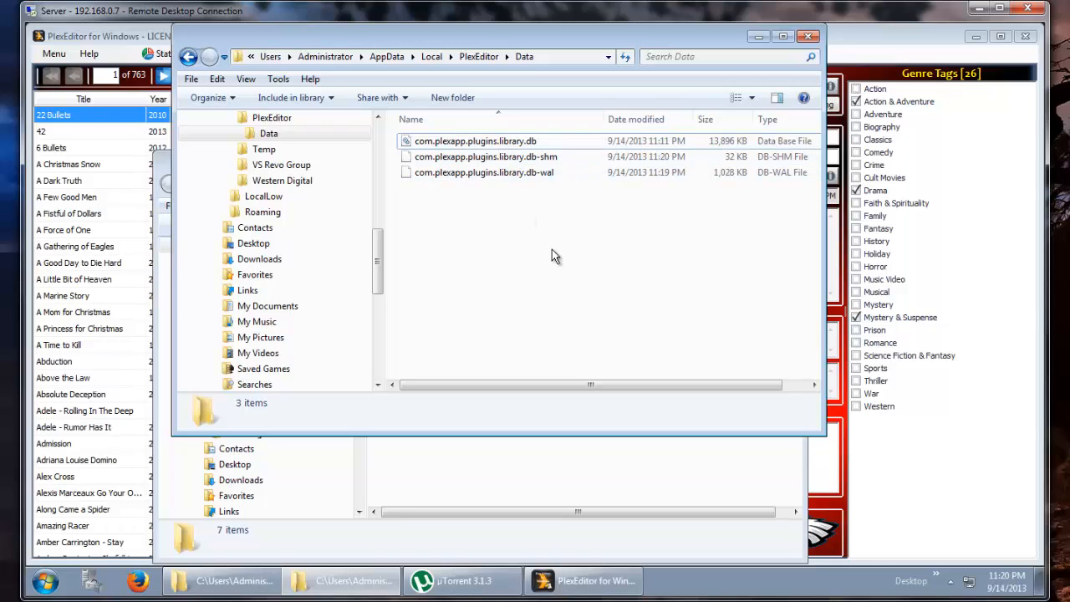
pyautogui.click(871, 458)
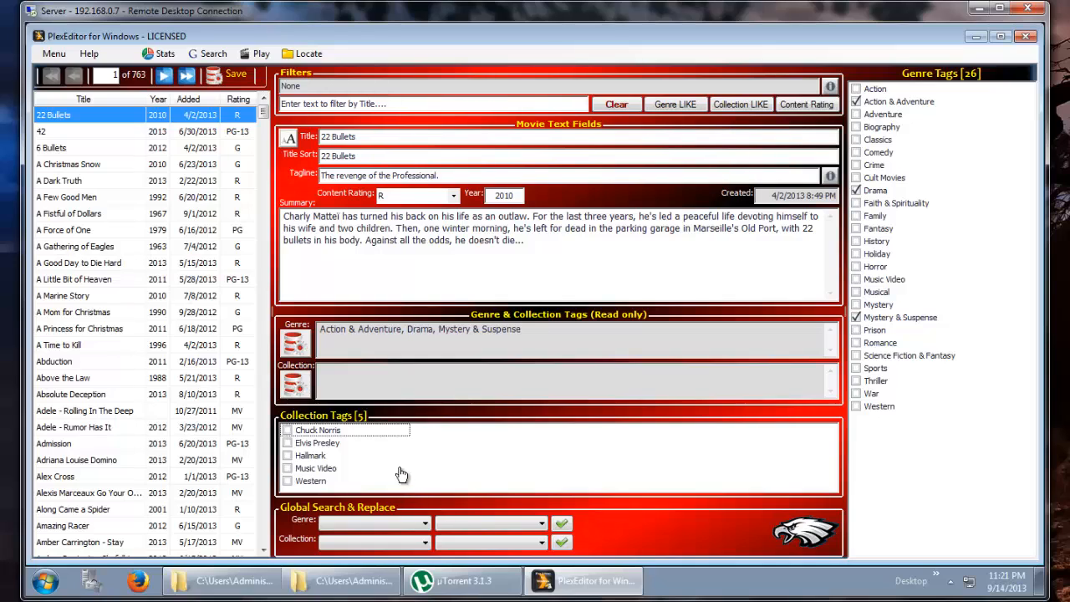
# - Use Global Search & Replace to replace the genre Action with Action & Adventure across all movies
pyautogui.click(389, 526)
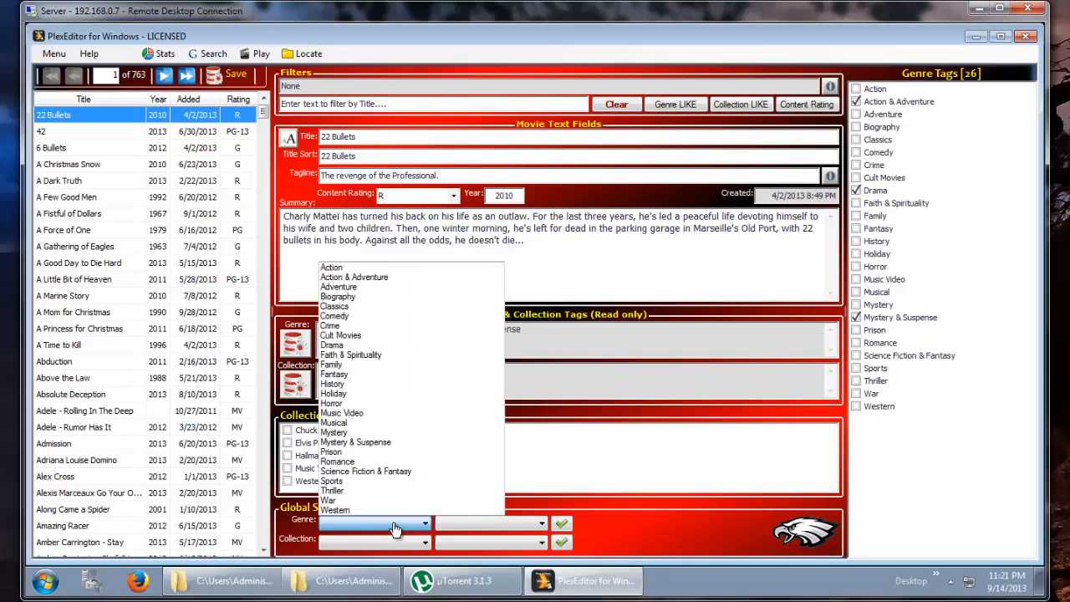
pyautogui.click(378, 267)
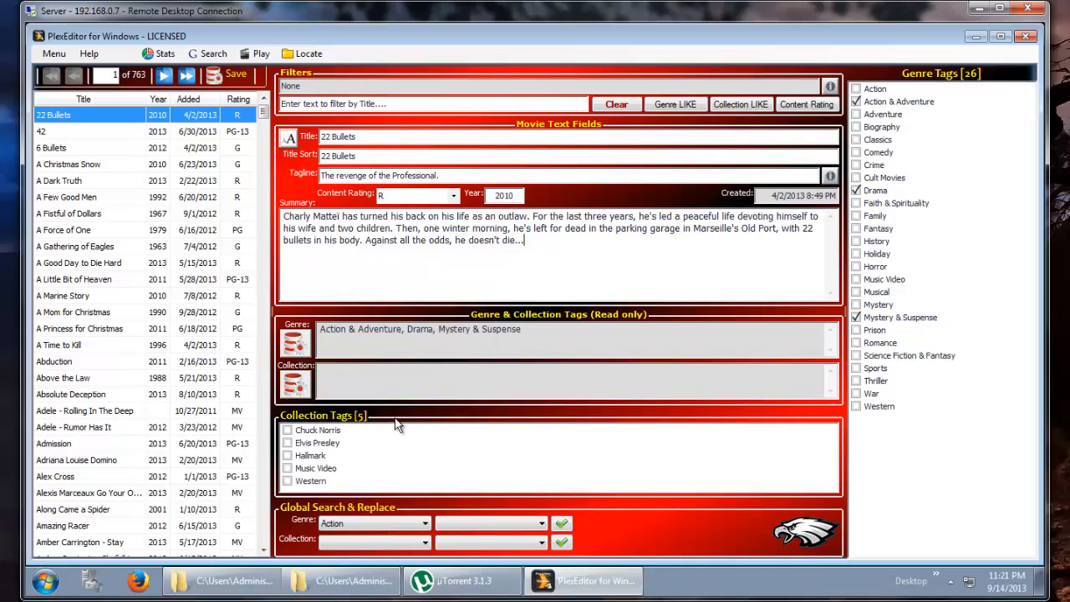
pyautogui.click(493, 524)
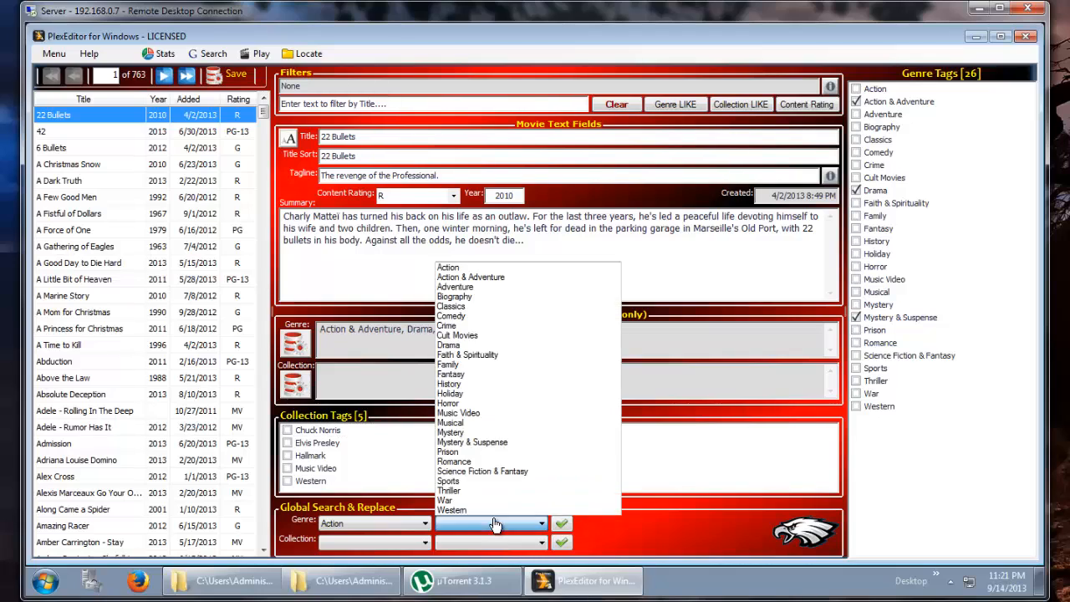
pyautogui.click(488, 276)
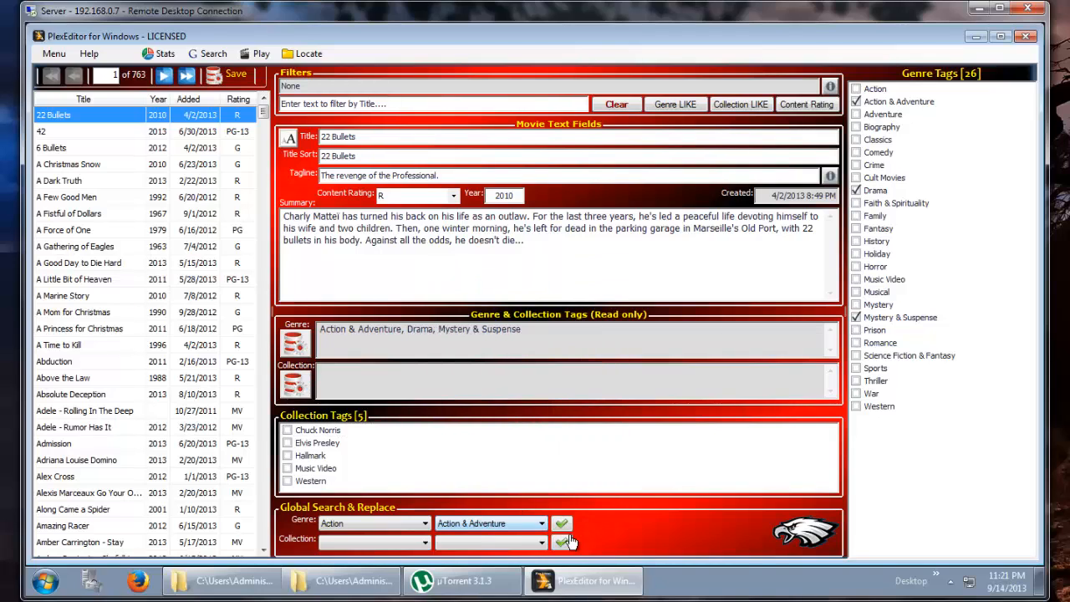
pyautogui.click(561, 524)
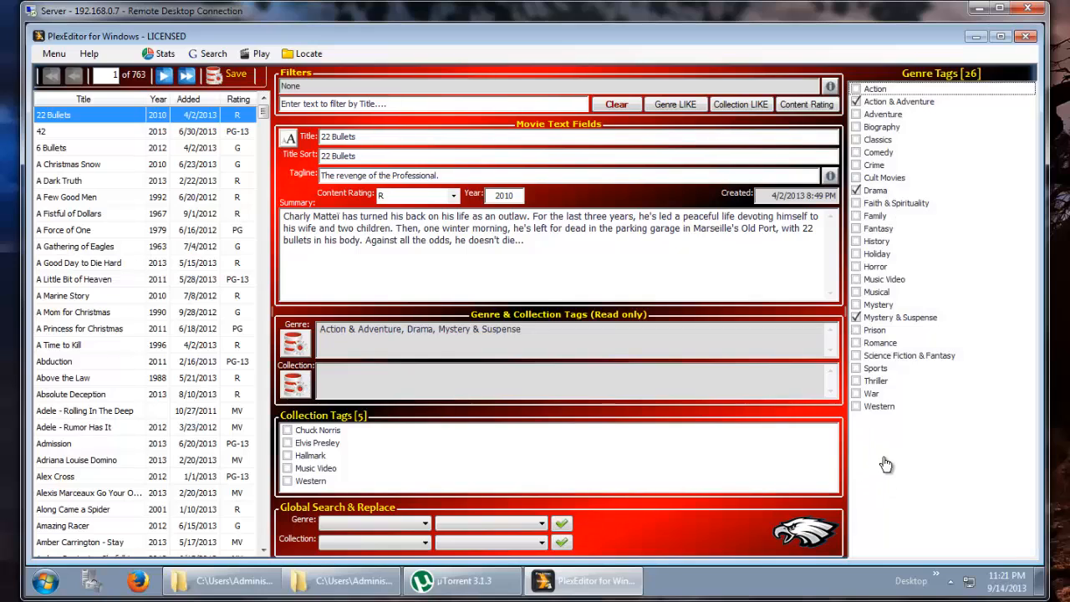
# - Delete all unused genre tags from the genre tag list
pyautogui.rightClick(887, 465)
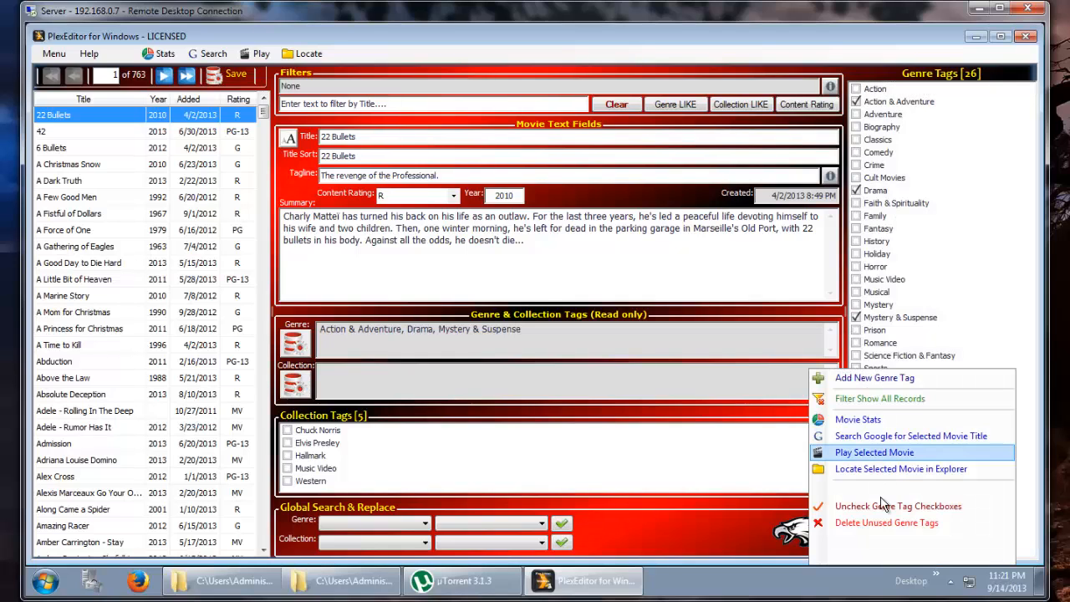
pyautogui.click(884, 526)
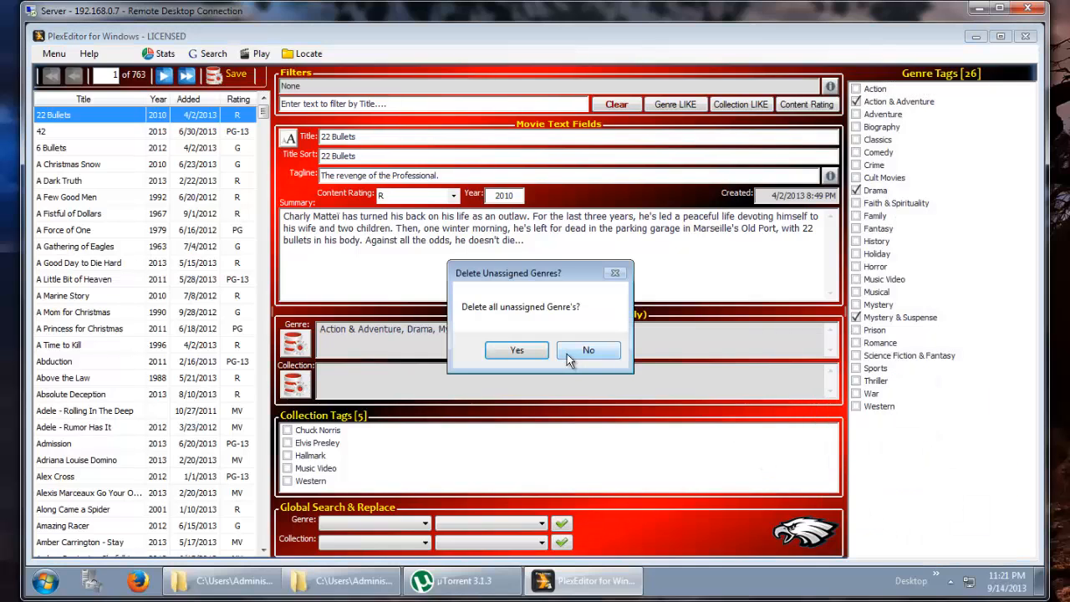
pyautogui.click(539, 352)
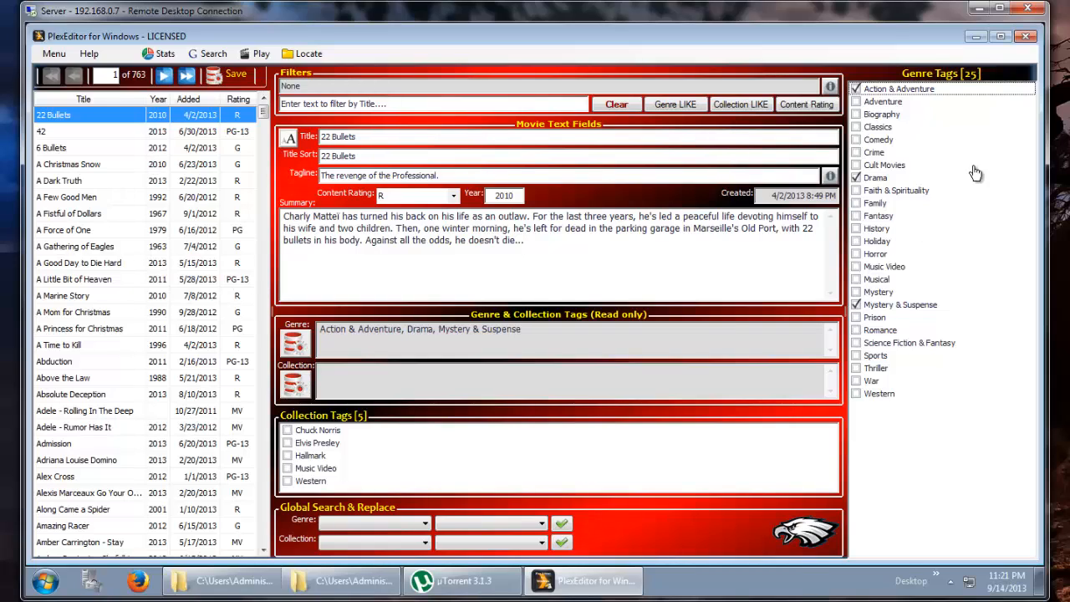
# - Close PlexEditor and run the OnClose batch file
pyautogui.click(1027, 37)
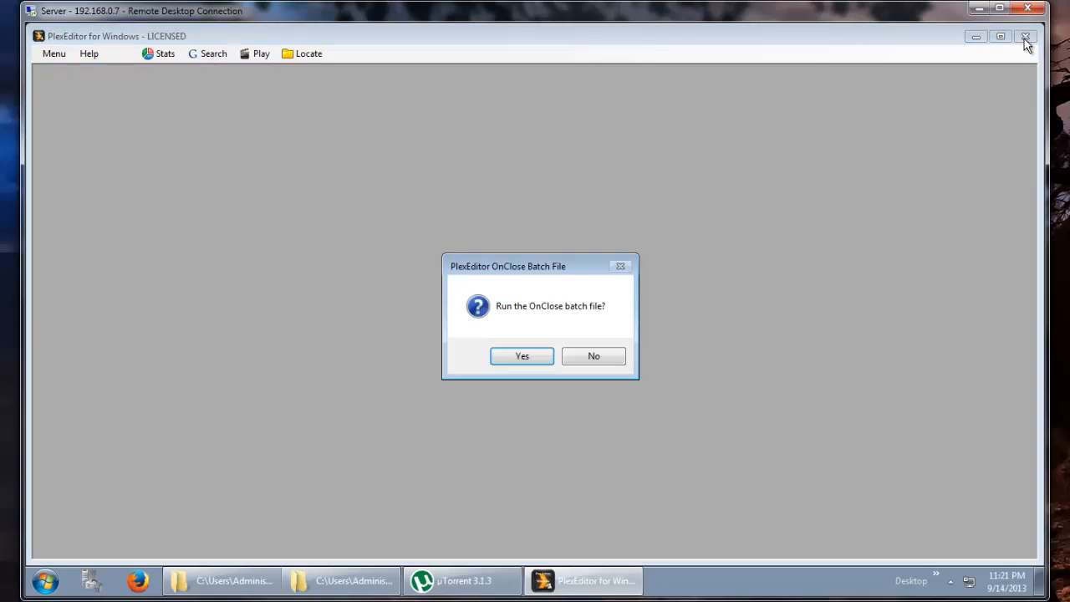
pyautogui.click(522, 358)
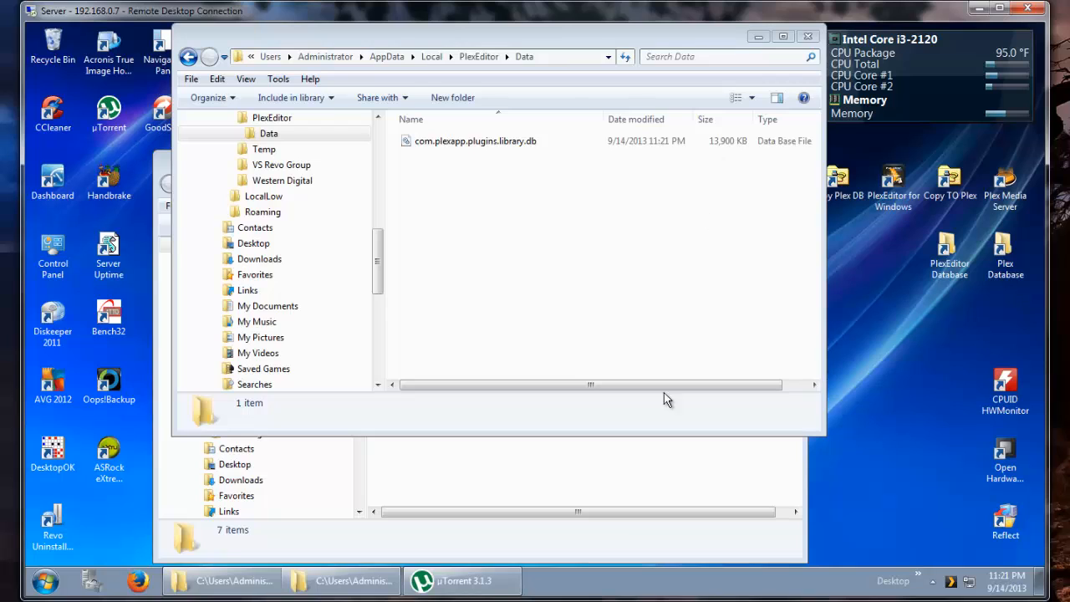
# - Inspect the library database files in the Plex Media Server Databases folder
pyautogui.click(624, 452)
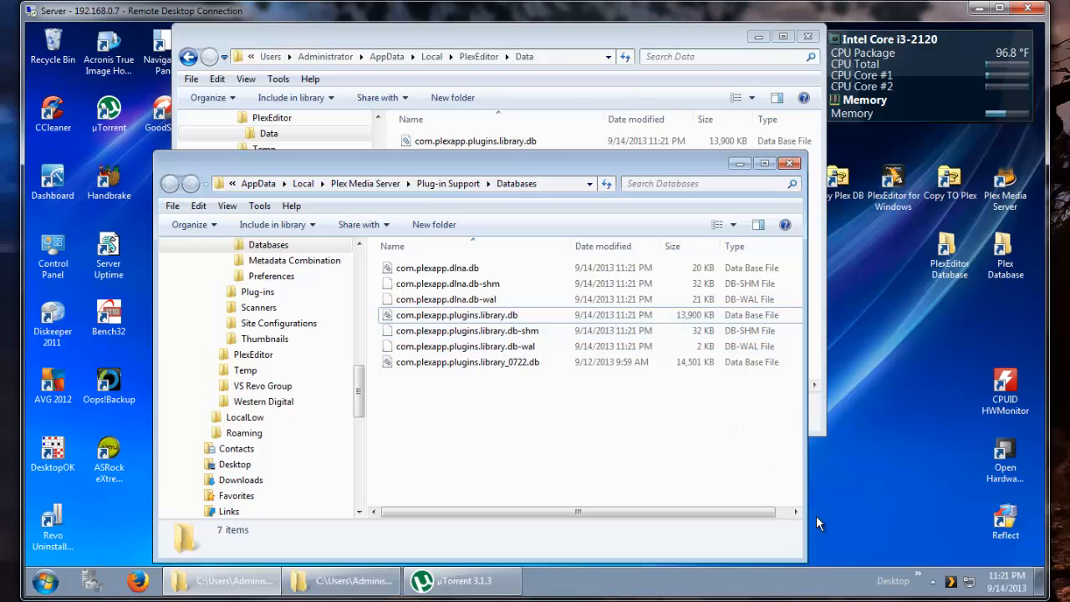
pyautogui.click(557, 331)
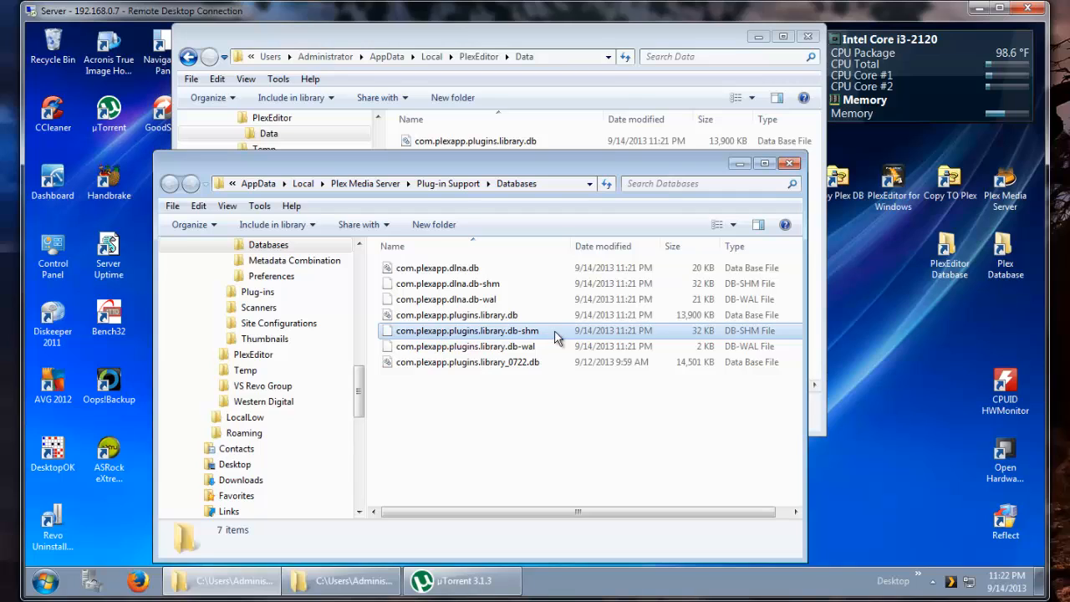
pyautogui.click(557, 353)
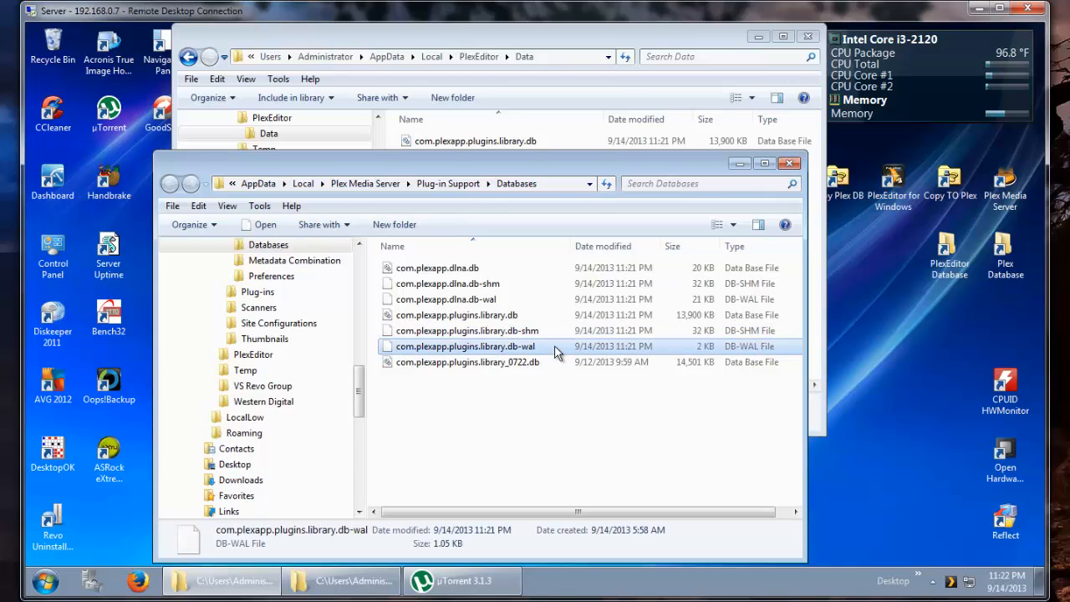
# - Open the Plex Media Manager, check the Movies genre filter list, then close the browser
pyautogui.rightClick(951, 581)
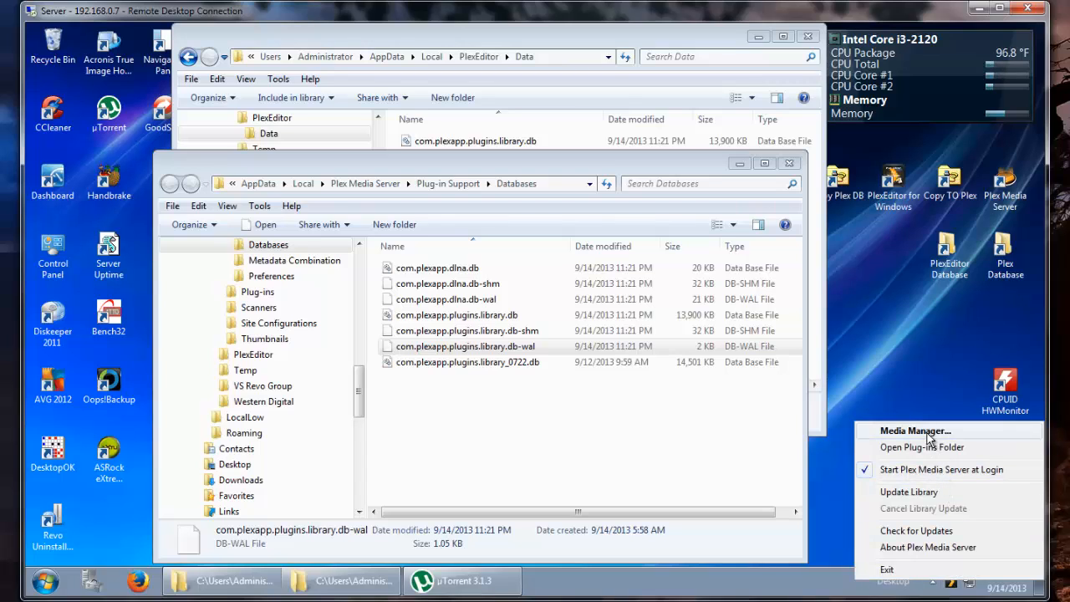
pyautogui.click(928, 433)
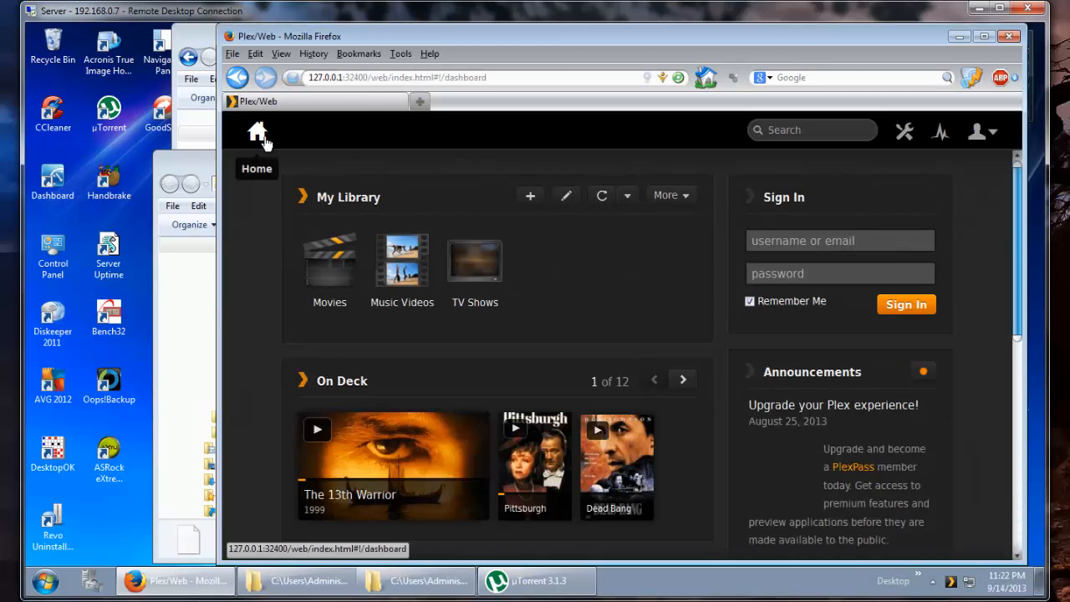
pyautogui.click(314, 249)
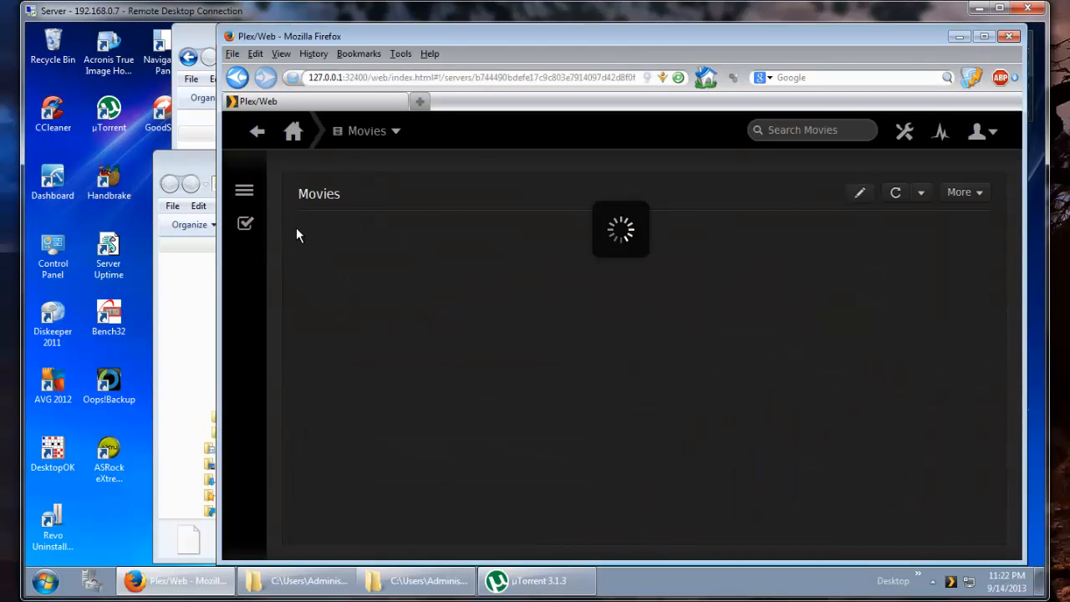
pyautogui.click(245, 194)
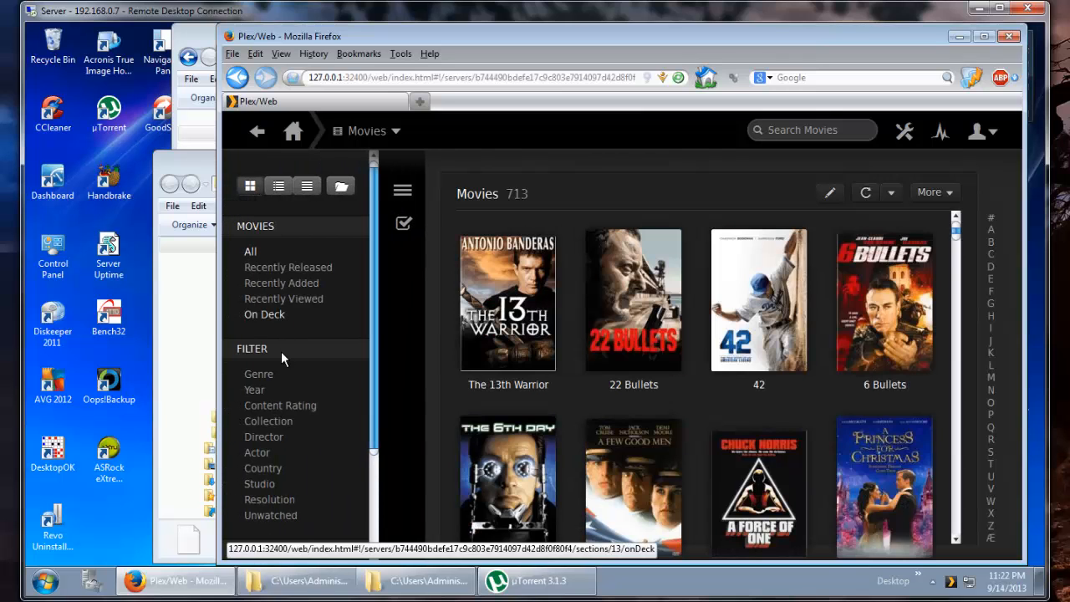
pyautogui.click(259, 392)
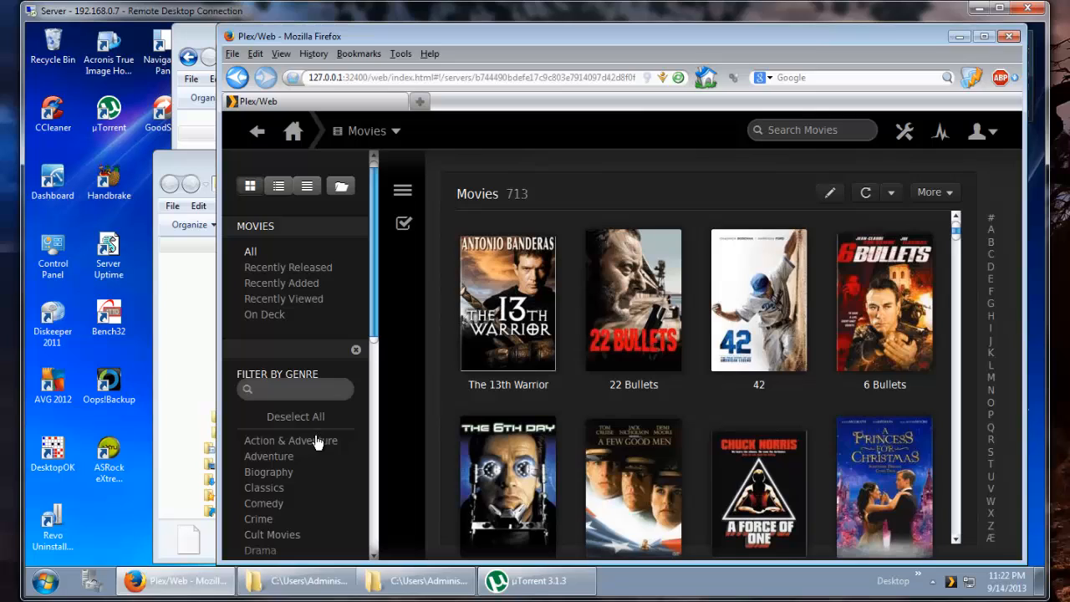
pyautogui.scroll(-2, 315, 439)
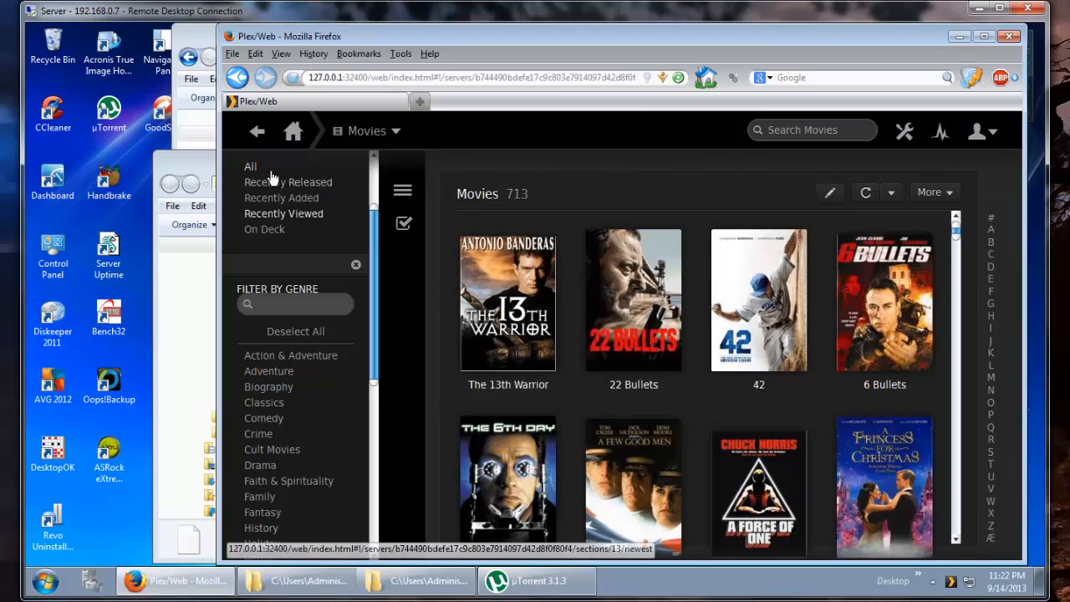
pyautogui.click(256, 132)
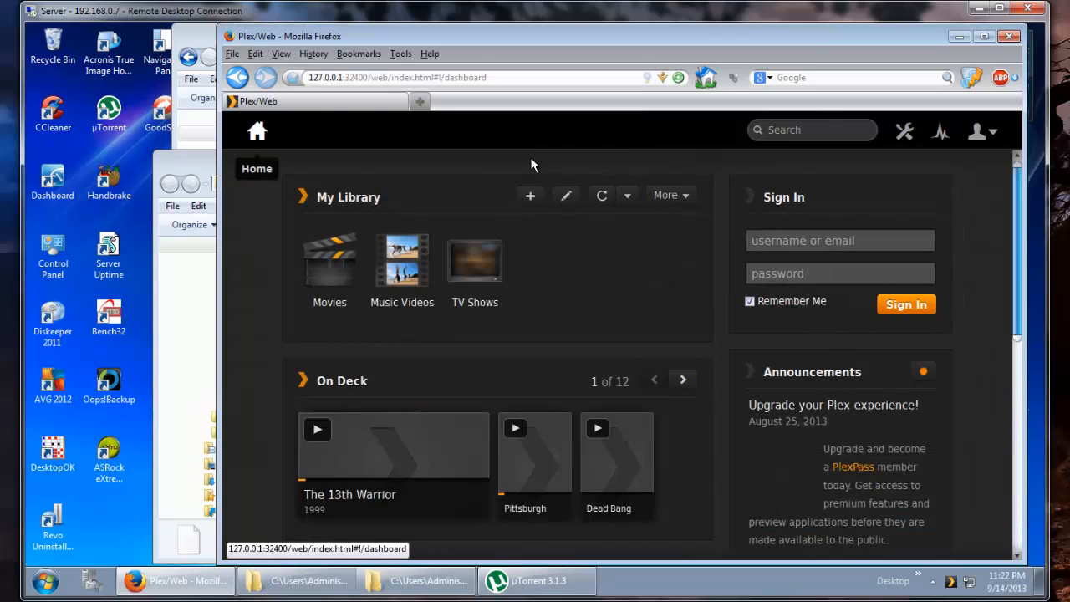
pyautogui.click(1010, 36)
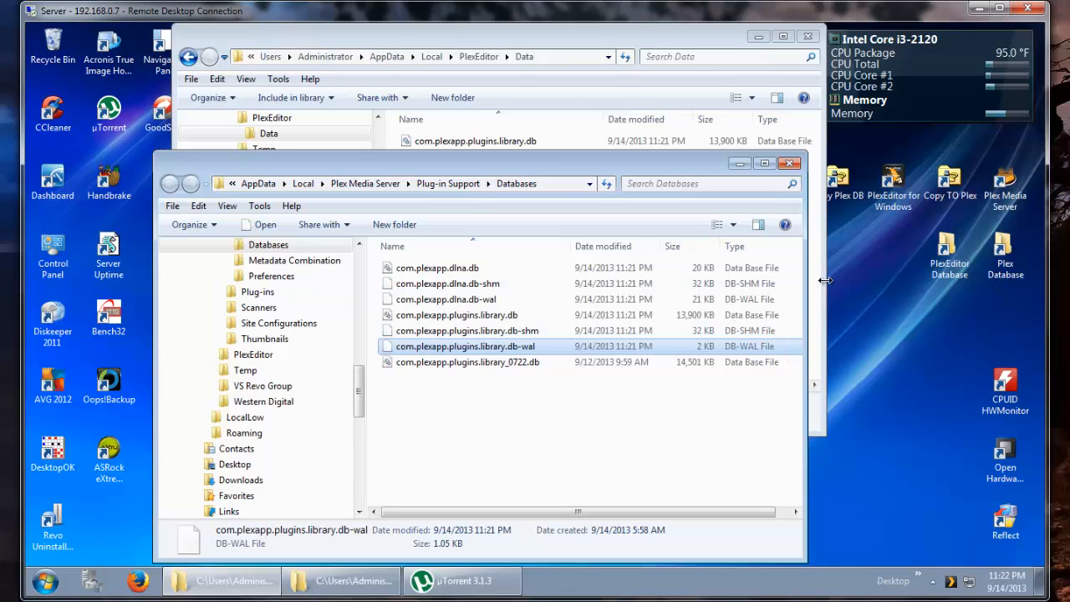
# - Recheck the com.plexapp.plugins.library.db file in the Databases folder
pyautogui.click(550, 317)
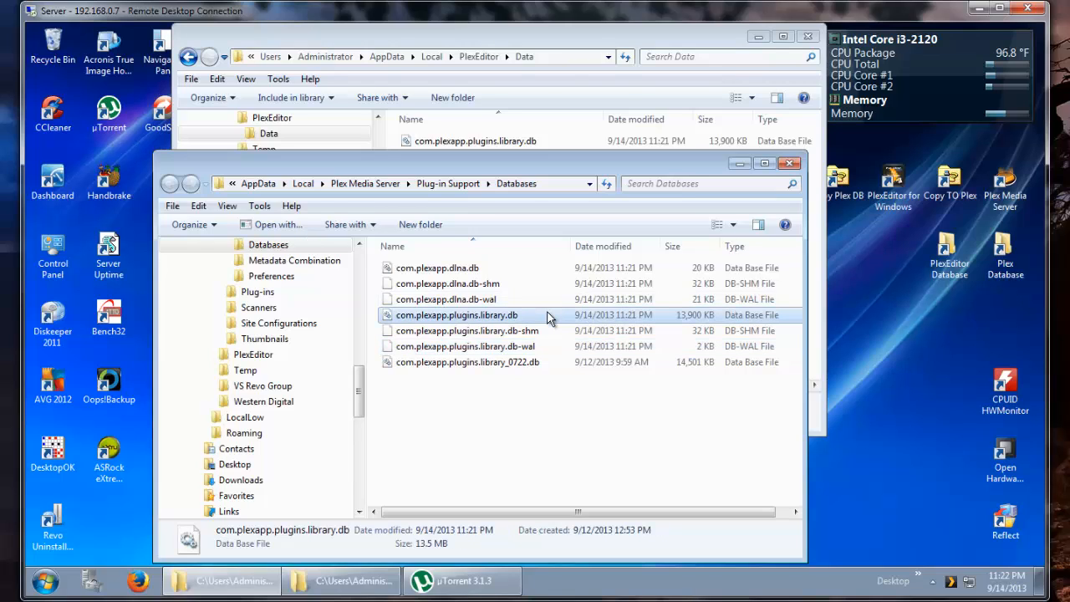
pyautogui.rightClick(948, 581)
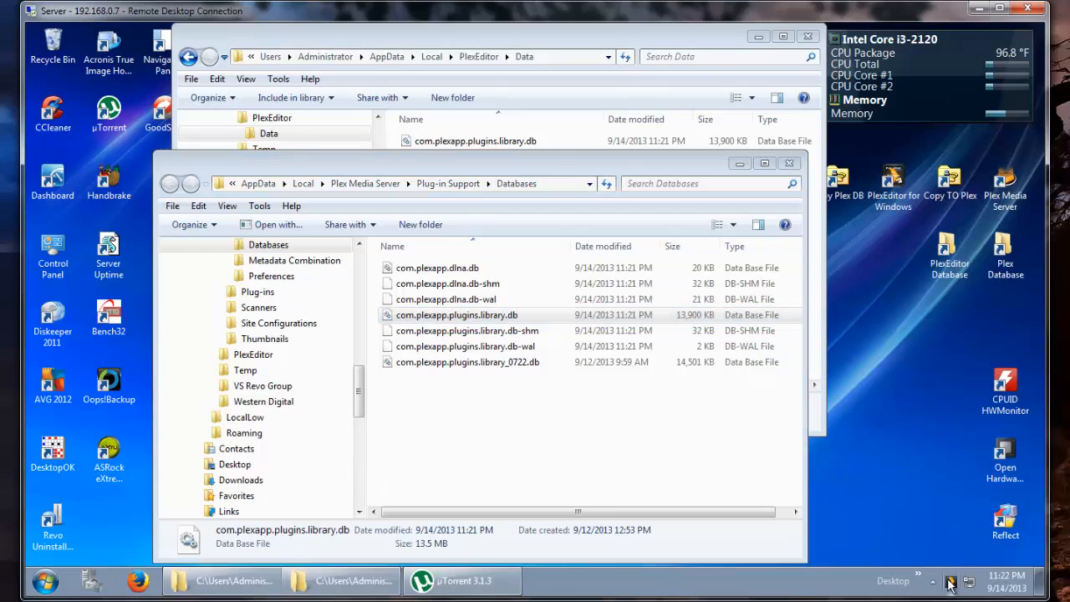
pyautogui.click(944, 575)
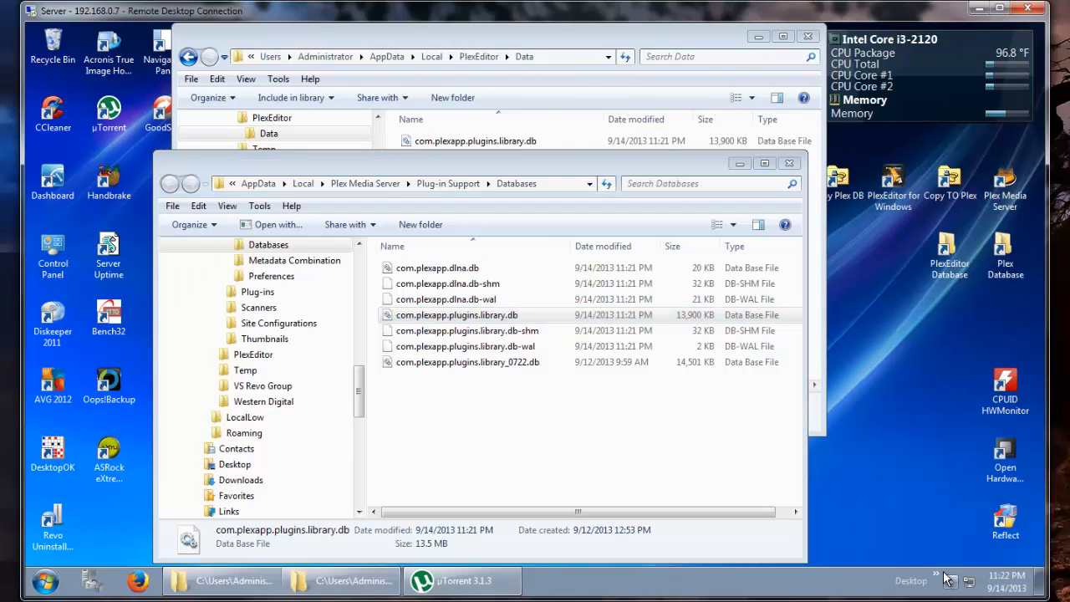
pyautogui.click(540, 318)
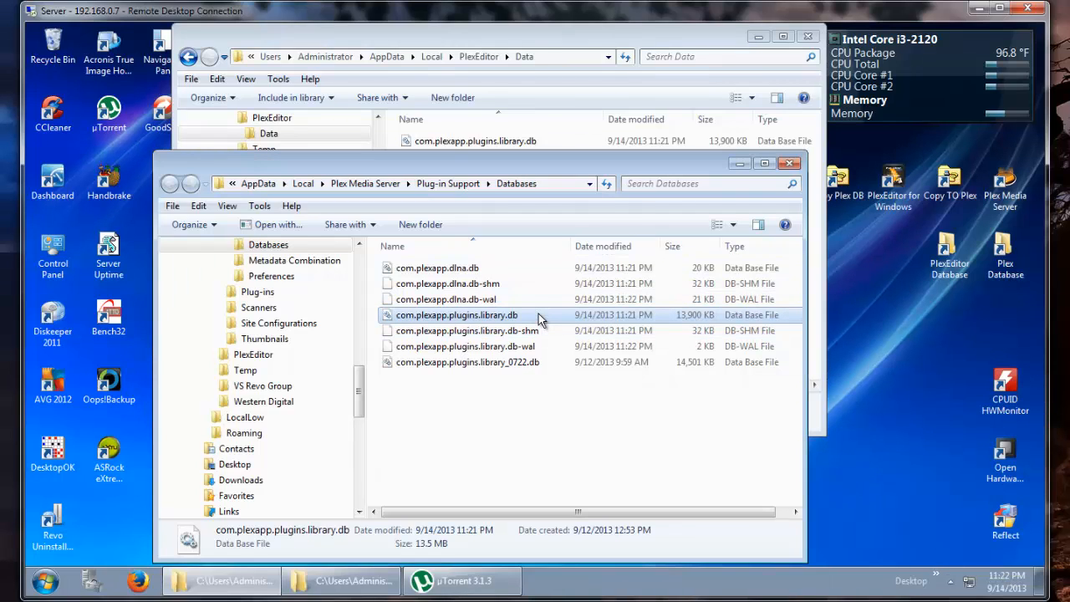
# - Compare the library database files in the Plex Databases folder with the database copy in the PlexEditor Data folder
pyautogui.hotkey('shift', 'Down')
pyautogui.hotkey('shift', 'Down')
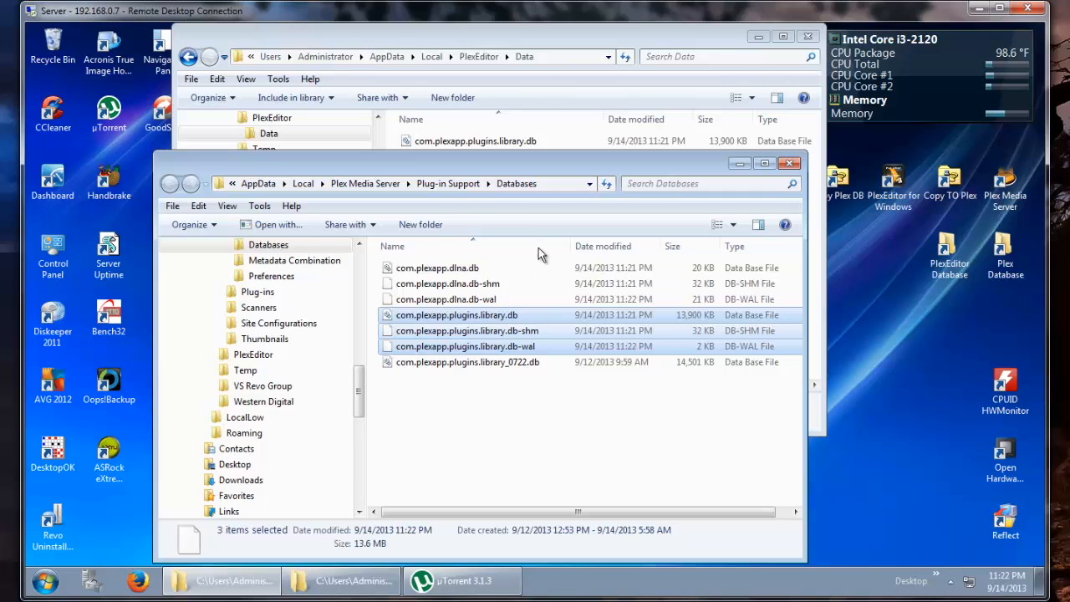
pyautogui.click(539, 38)
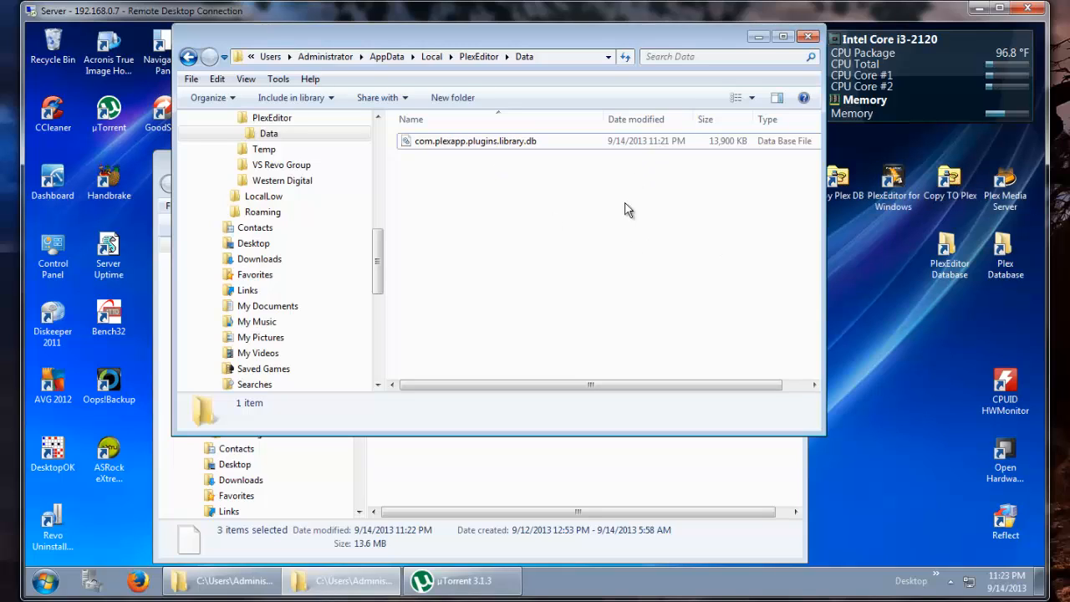
pyautogui.click(504, 145)
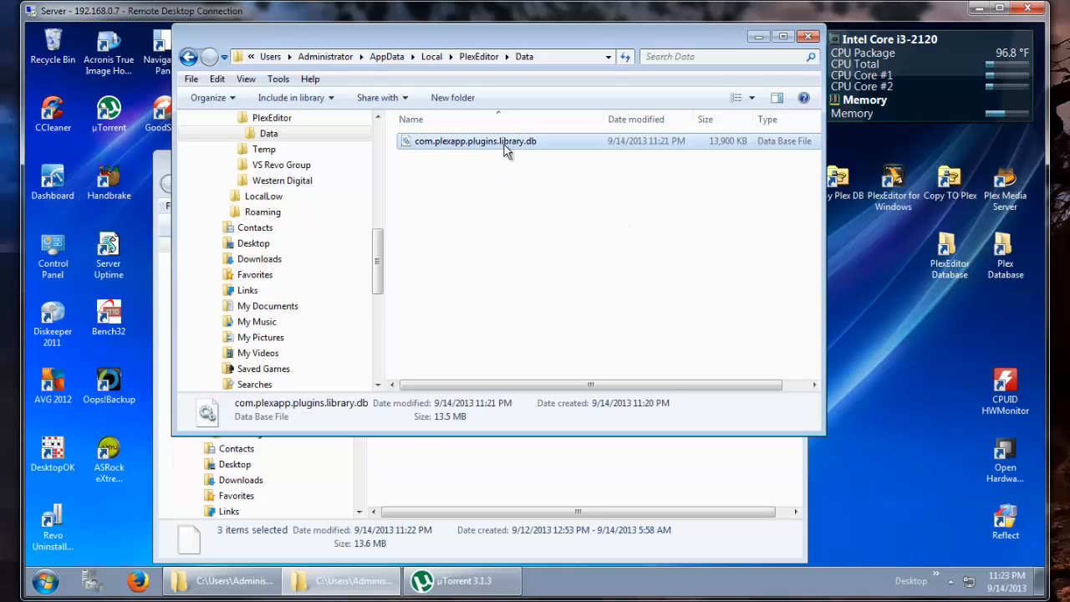
pyautogui.click(535, 460)
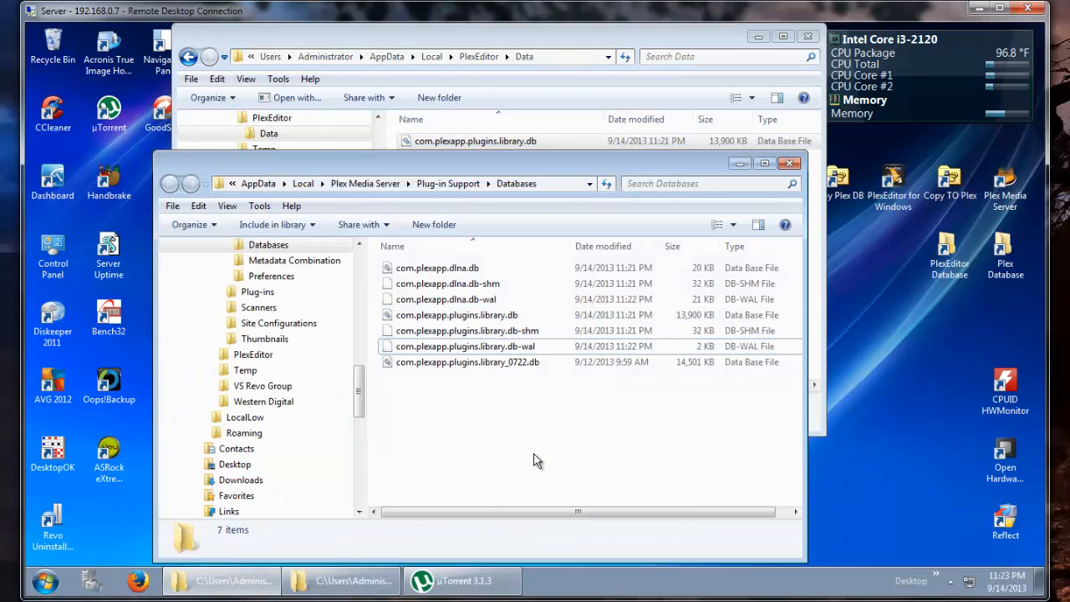
pyautogui.click(525, 335)
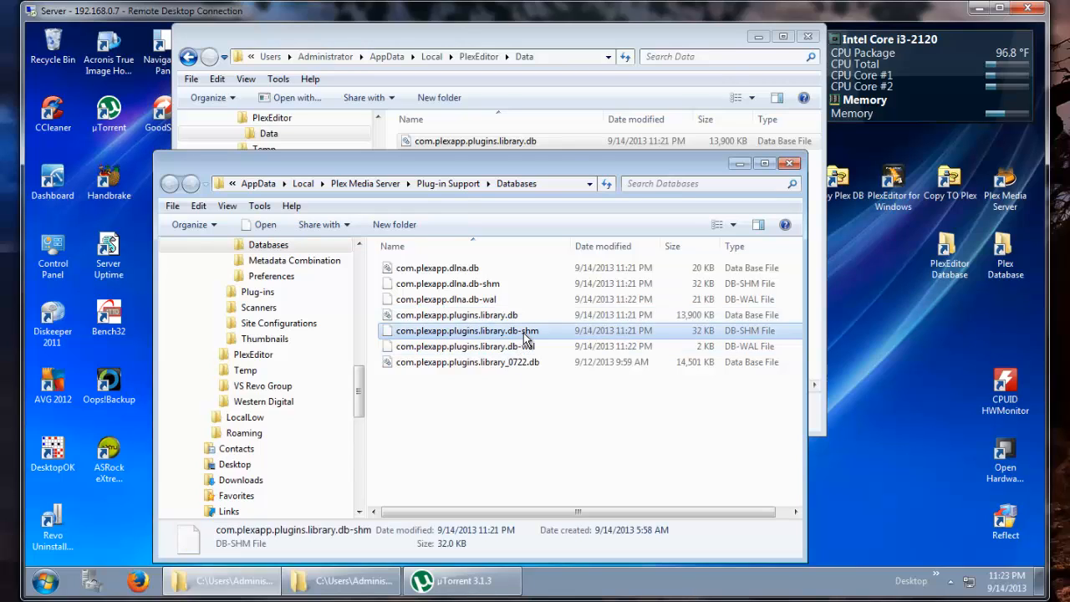
pyautogui.hotkey('shift', 'Down')
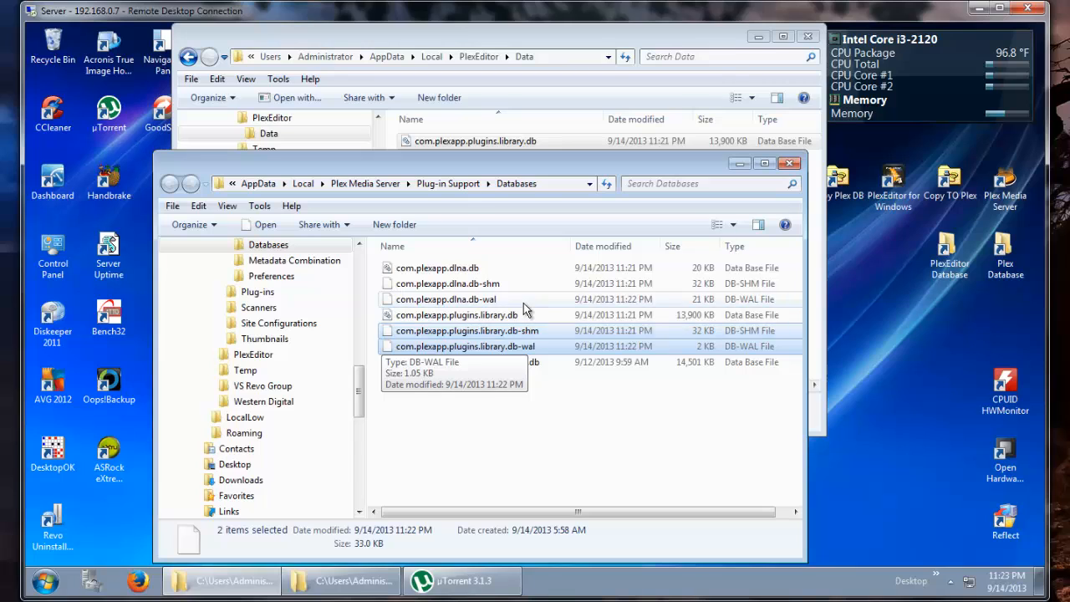
pyautogui.click(598, 405)
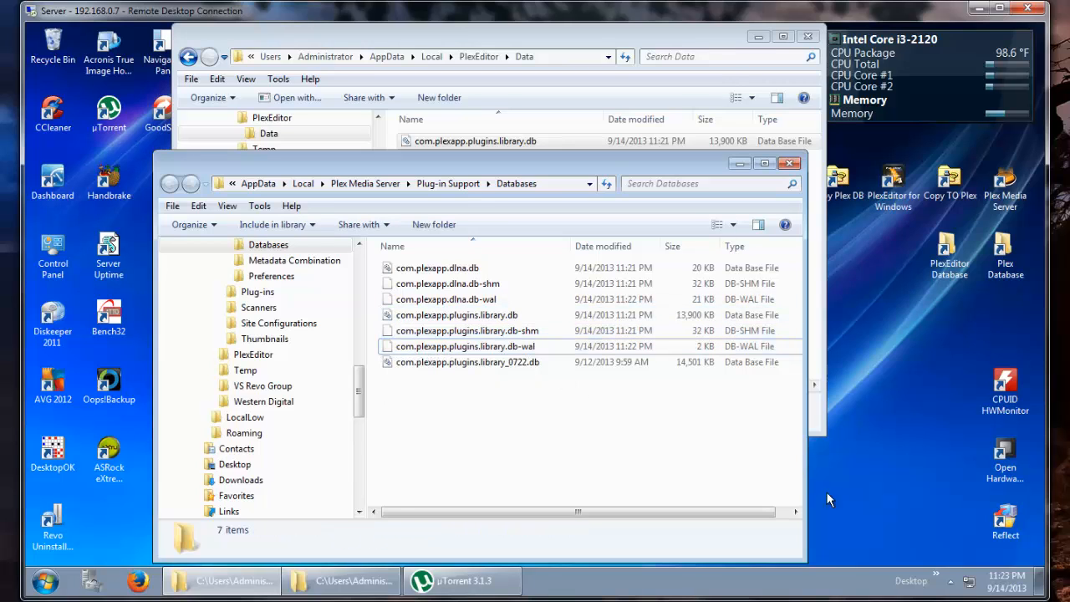
# - Start Plex Media Server from its desktop shortcut
pyautogui.doubleClick(1007, 186)
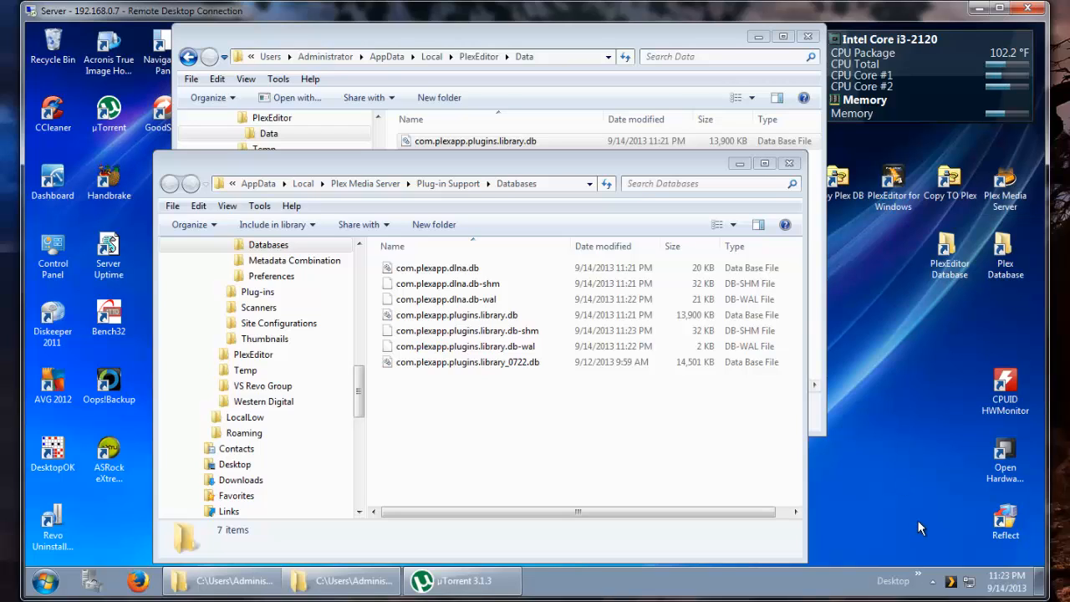